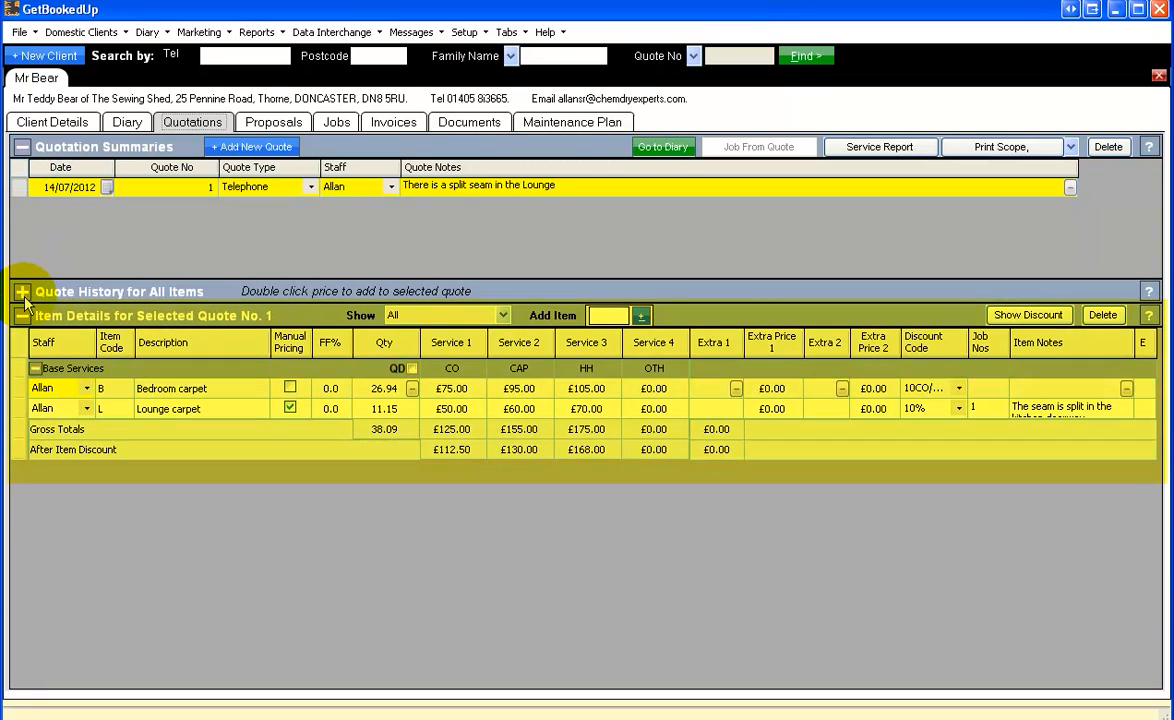
click(52, 320)
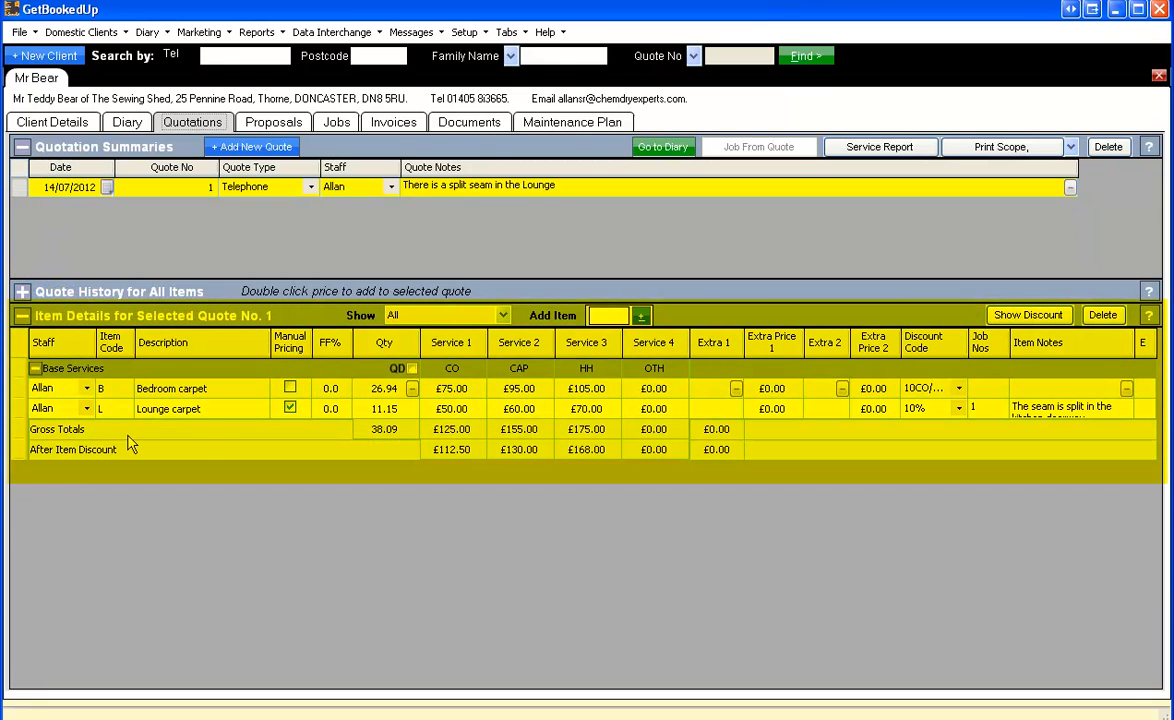
click(175, 418)
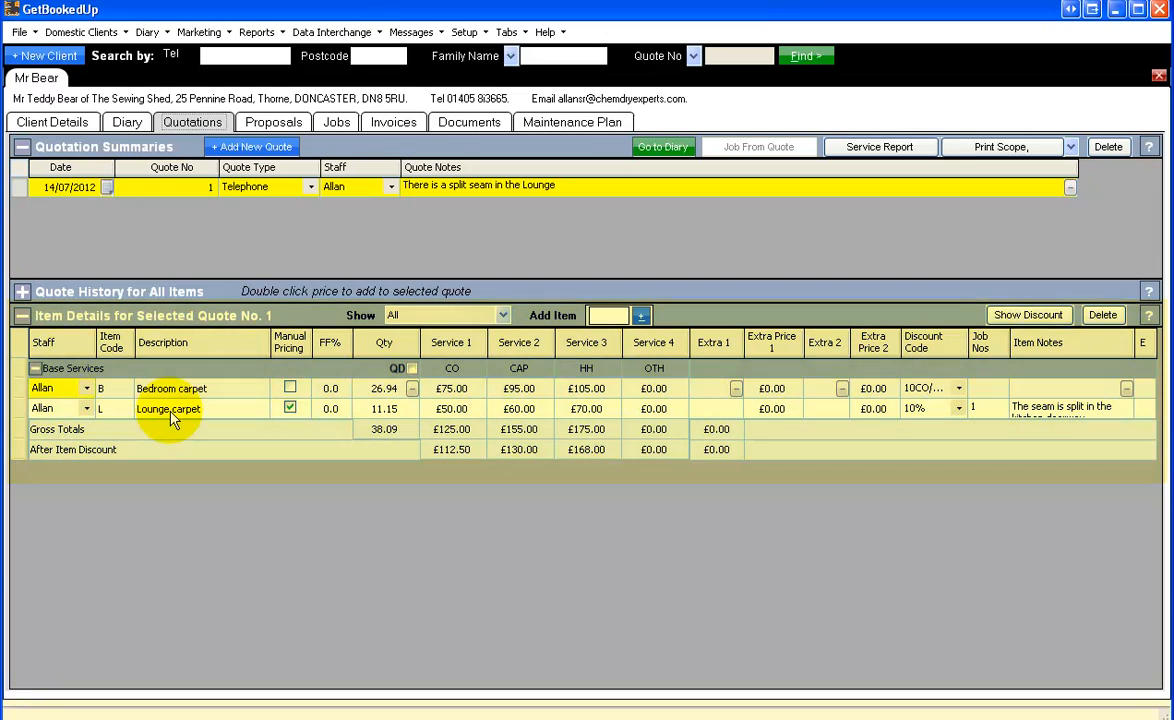
Step: Create a new quote for the client and add a Lounge carpet item with item code L
click(240, 149)
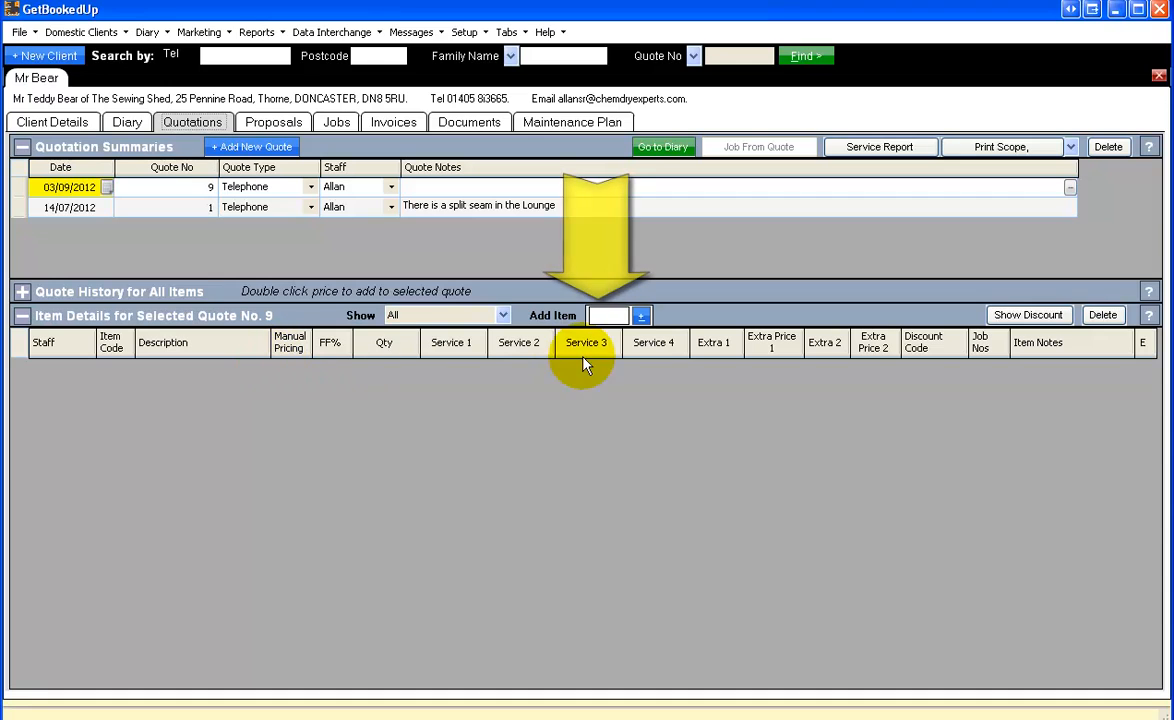
click(607, 316)
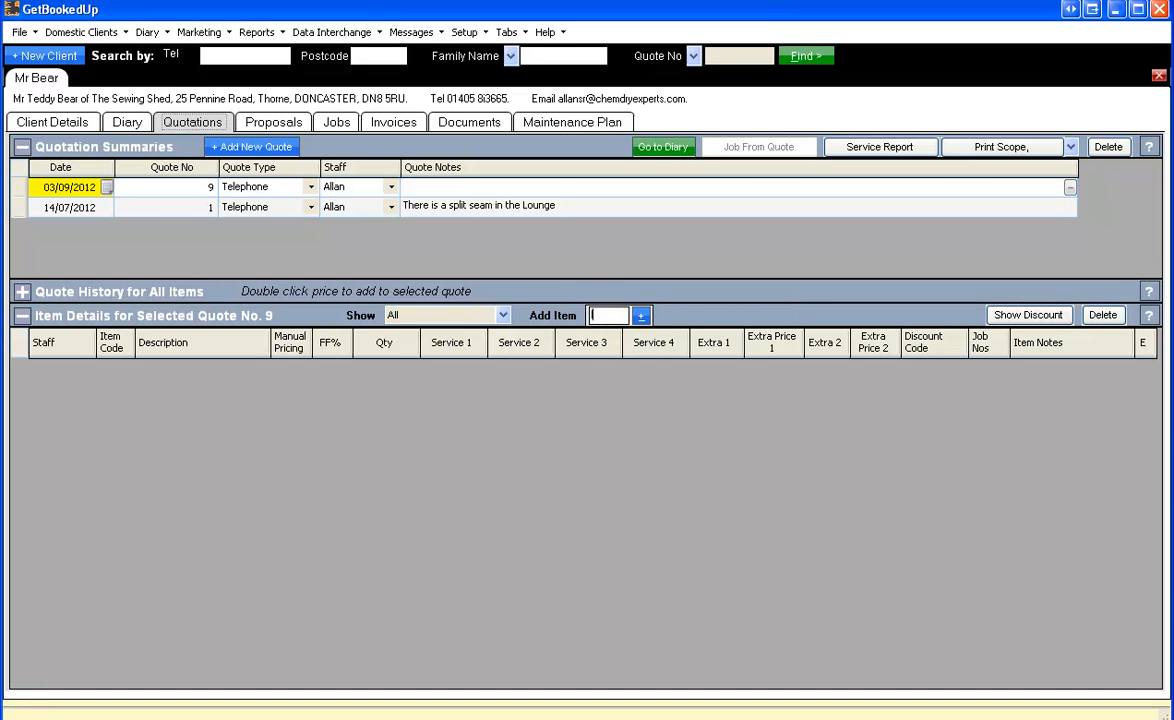
text(l)
key(Return)
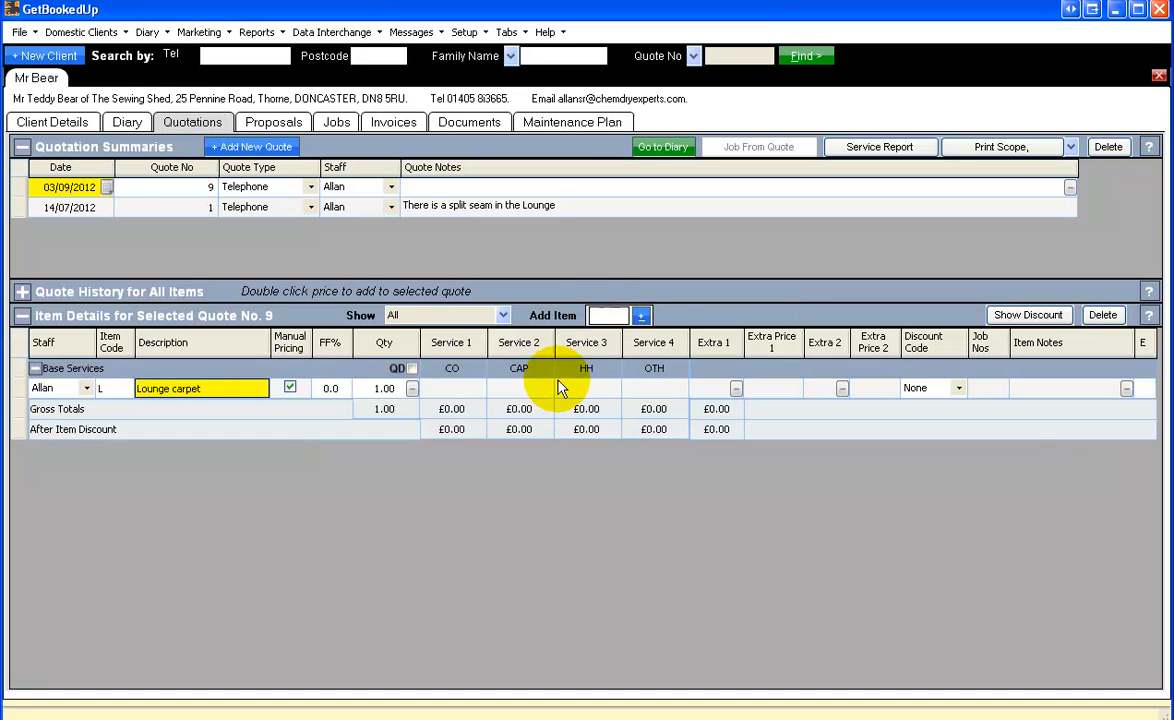
Step: Start the area calculation for the Lounge carpet's quantity in feet, with a first area of length 20 and width 12
click(413, 389)
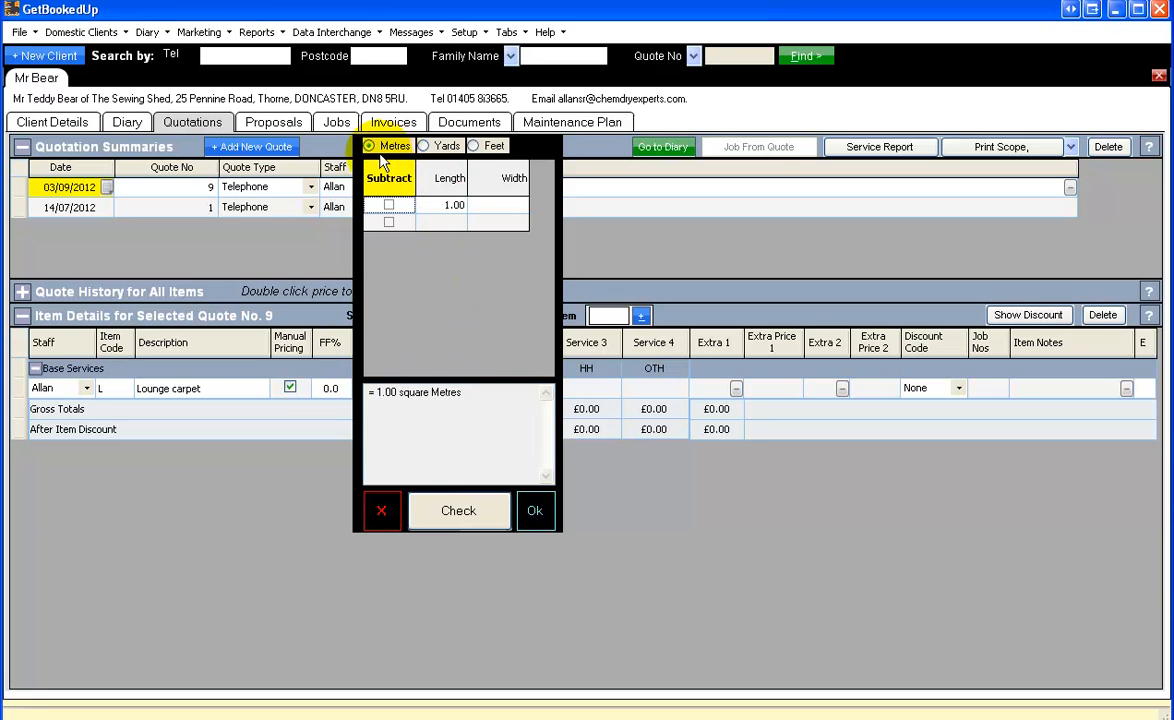
click(474, 148)
click(455, 205)
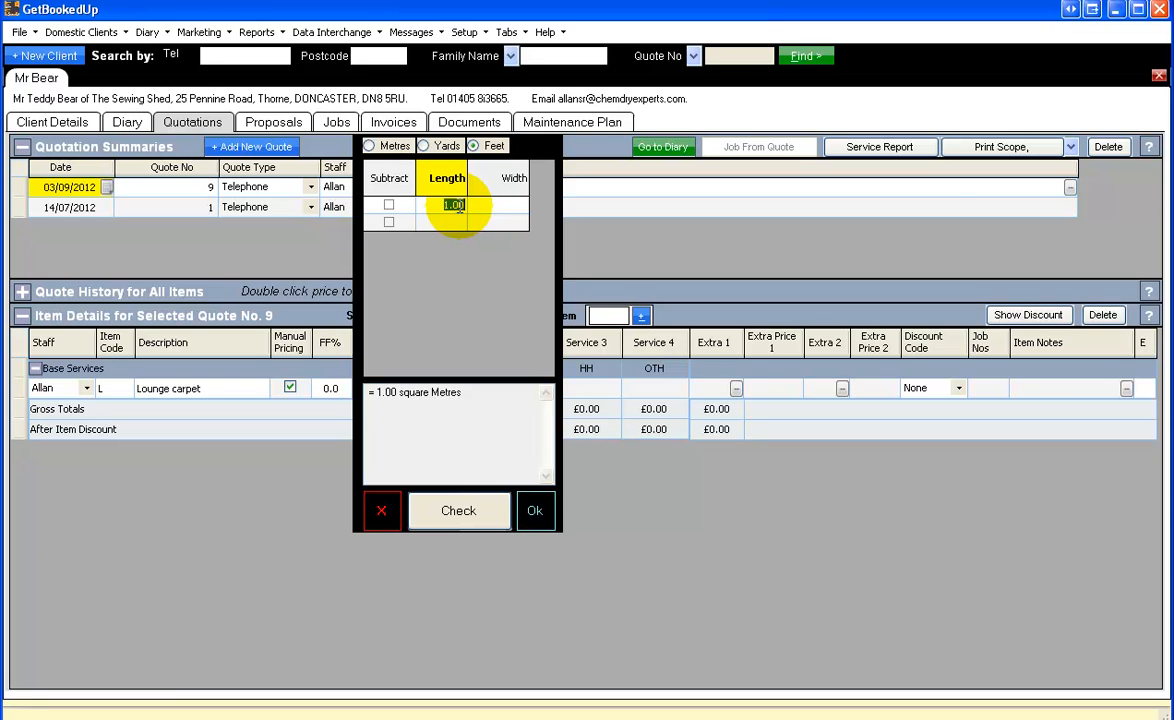
text(2w)
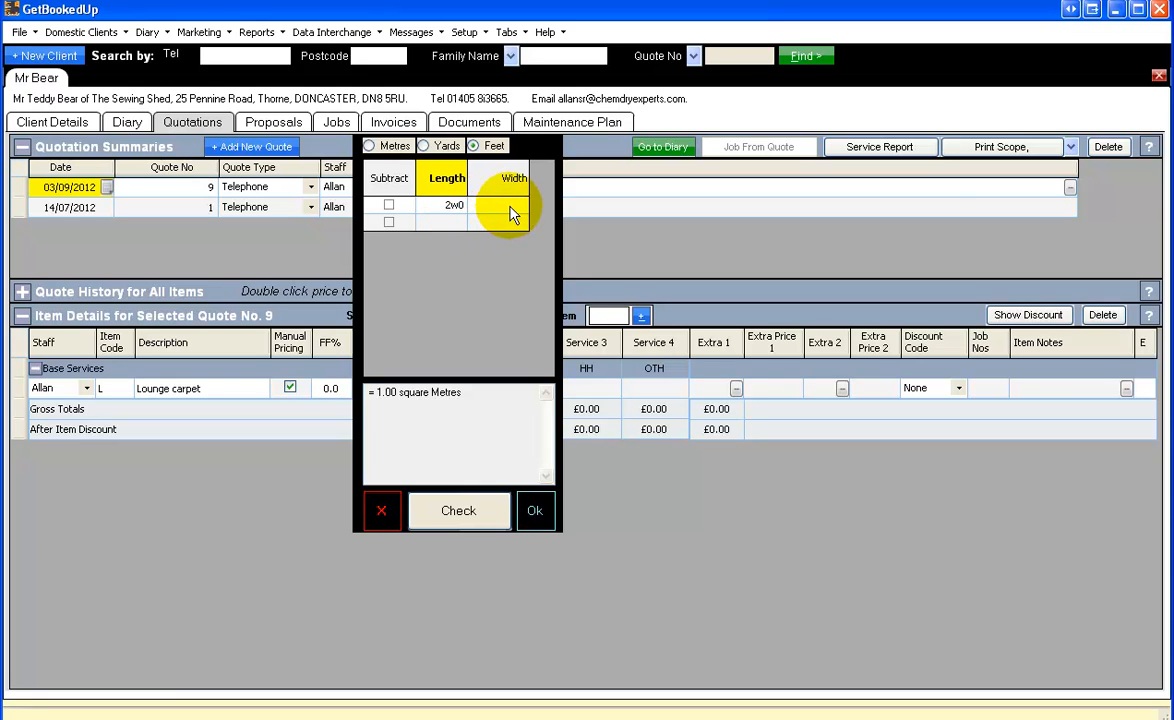
key(BackSpace)
text(0)
click(490, 200)
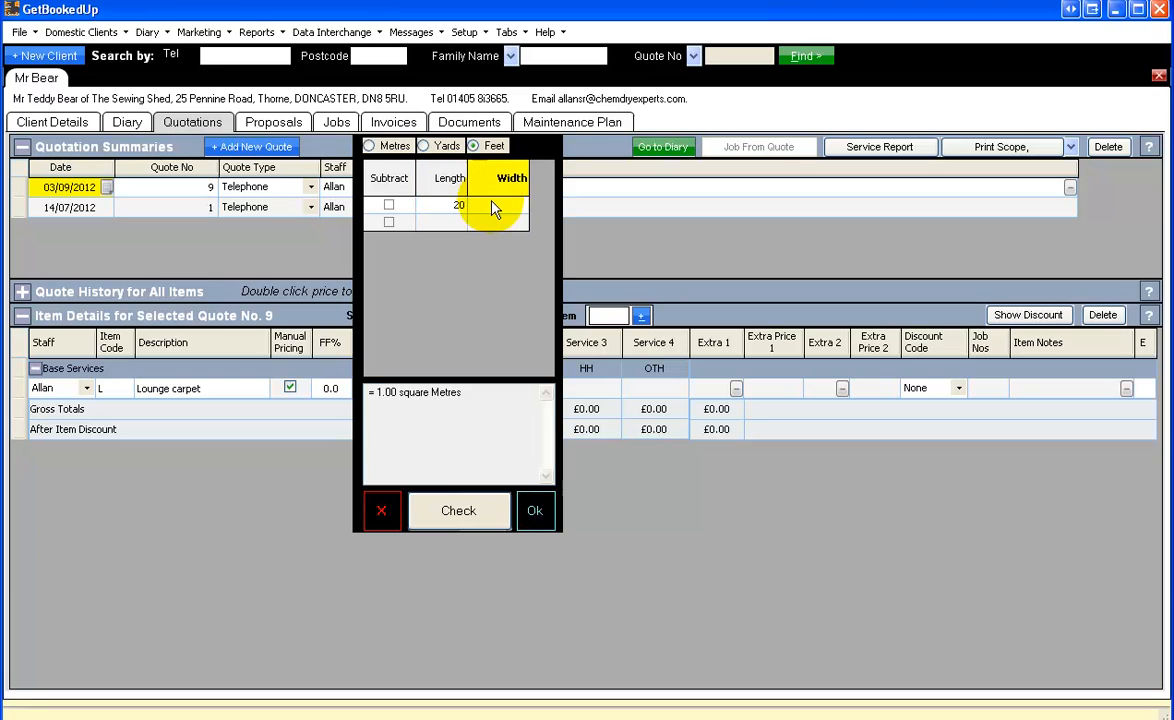
text(12)
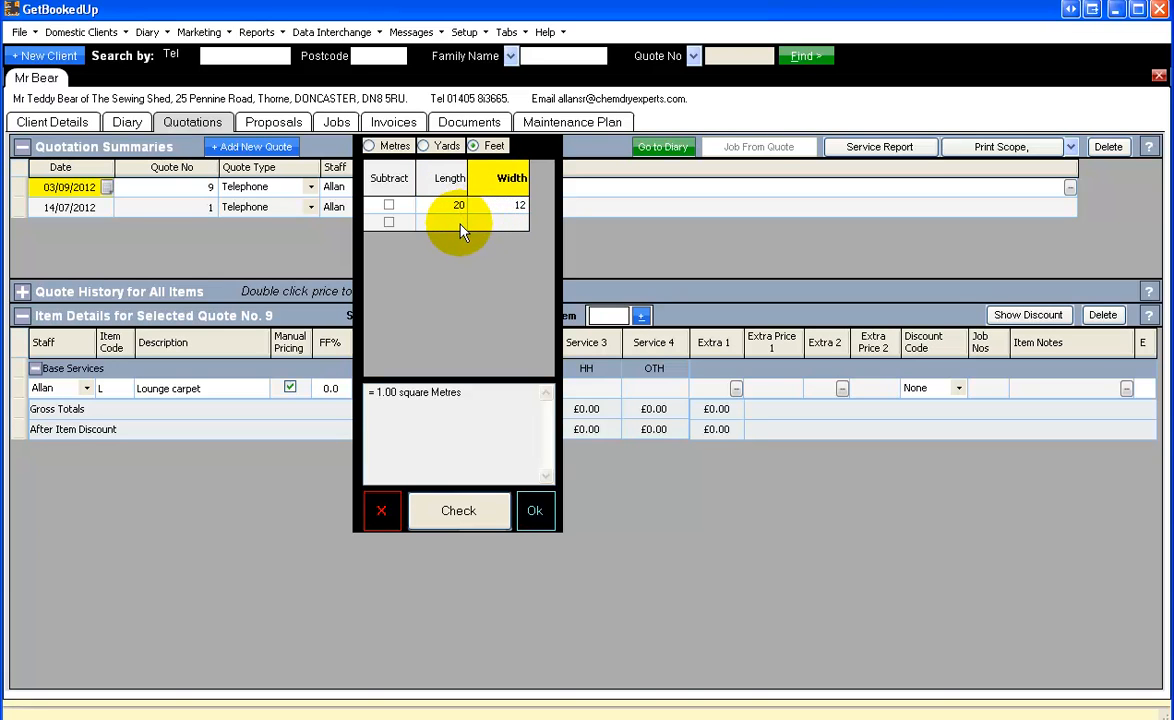
Step: Add a second area of length 12 and width 12 to the quantity calculation
click(460, 226)
text(12)
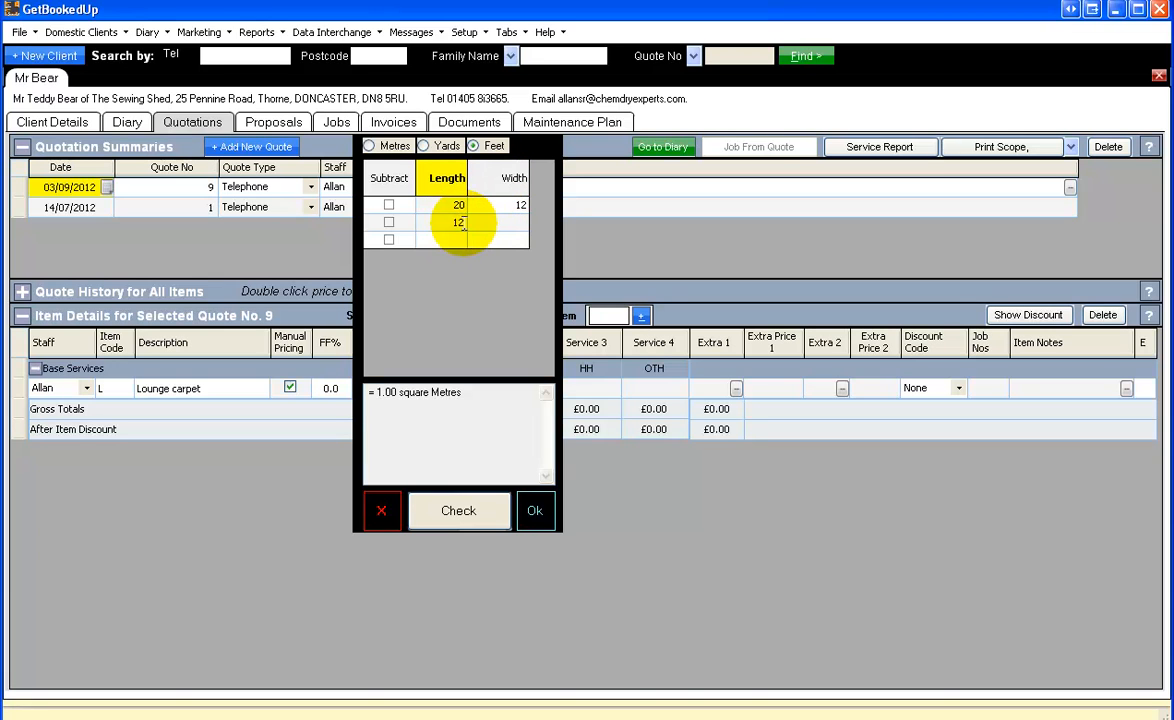
click(491, 224)
text(12)
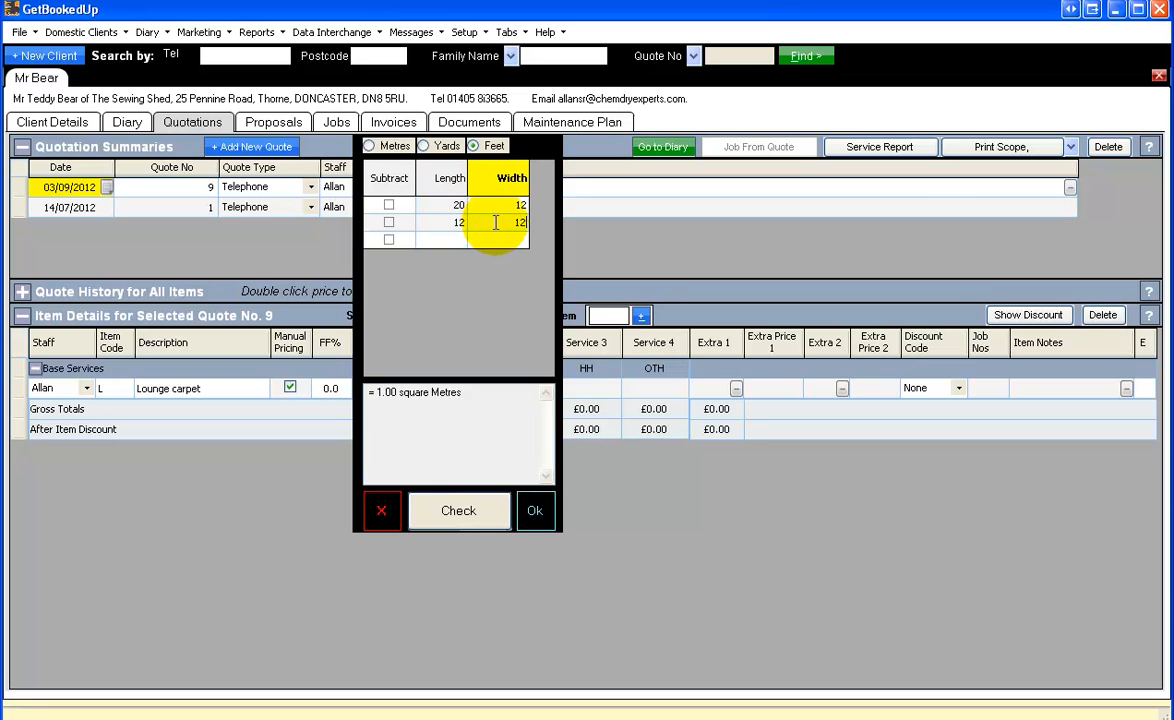
Step: Subtract an area of length 3 and width 8, check the calculation and apply it to the Lounge carpet's quantity
click(390, 242)
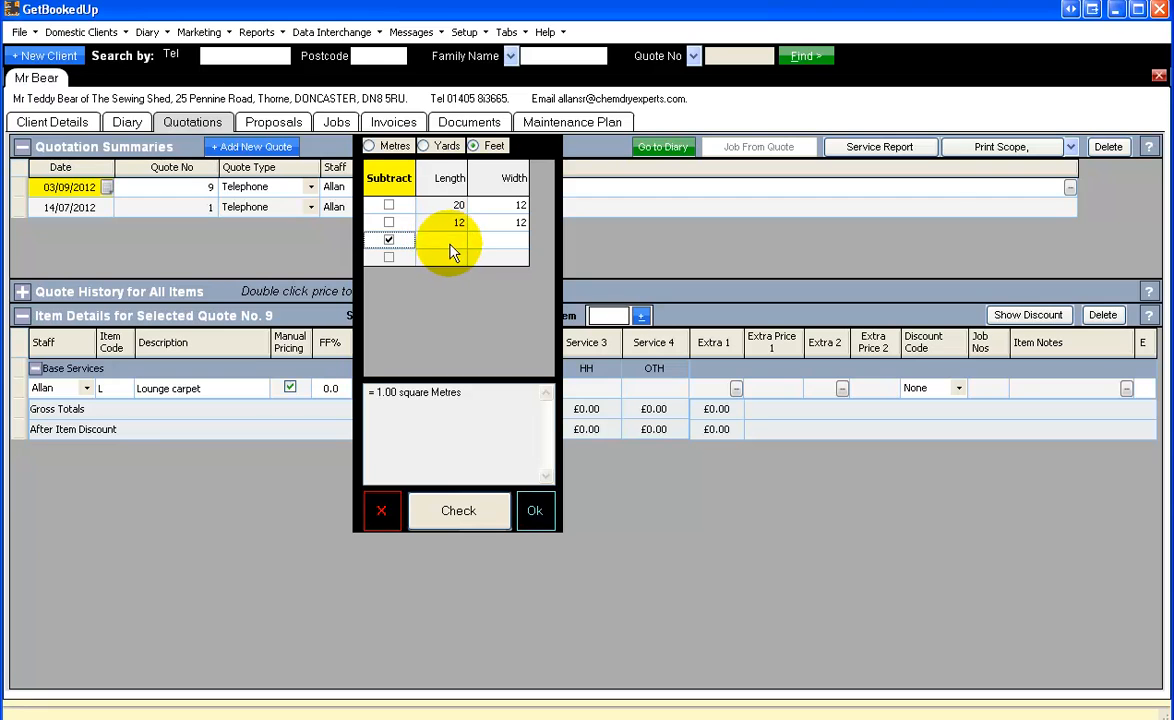
click(420, 243)
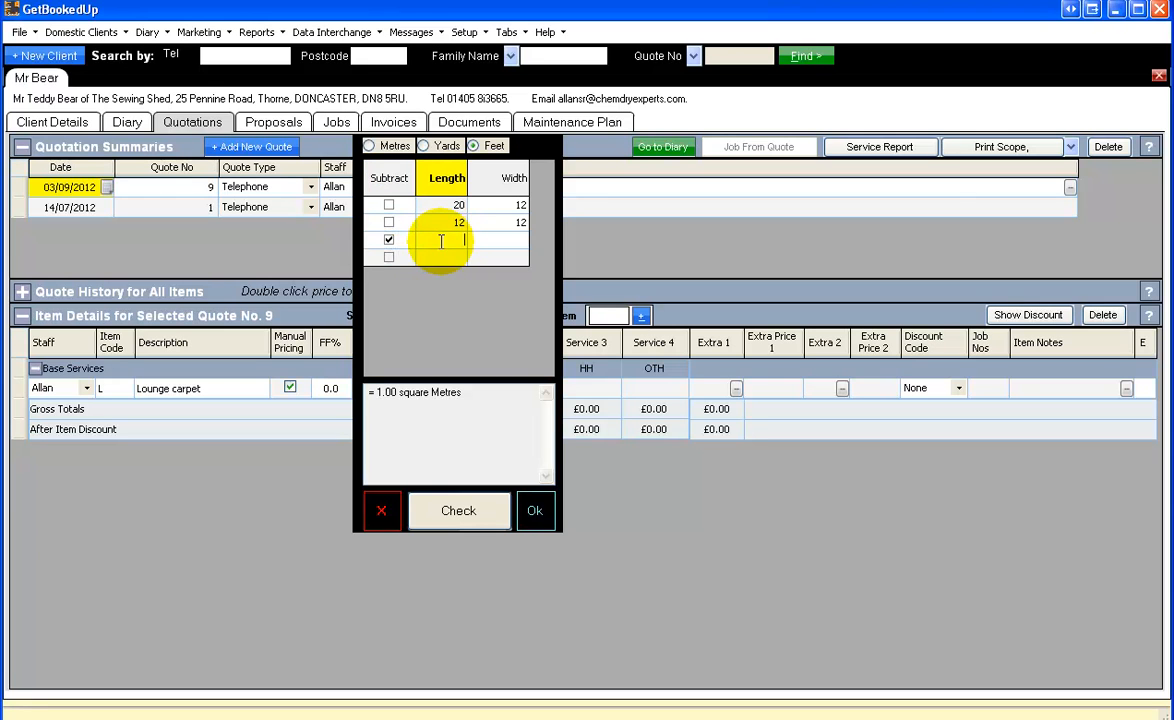
text(3)
click(485, 241)
text(8)
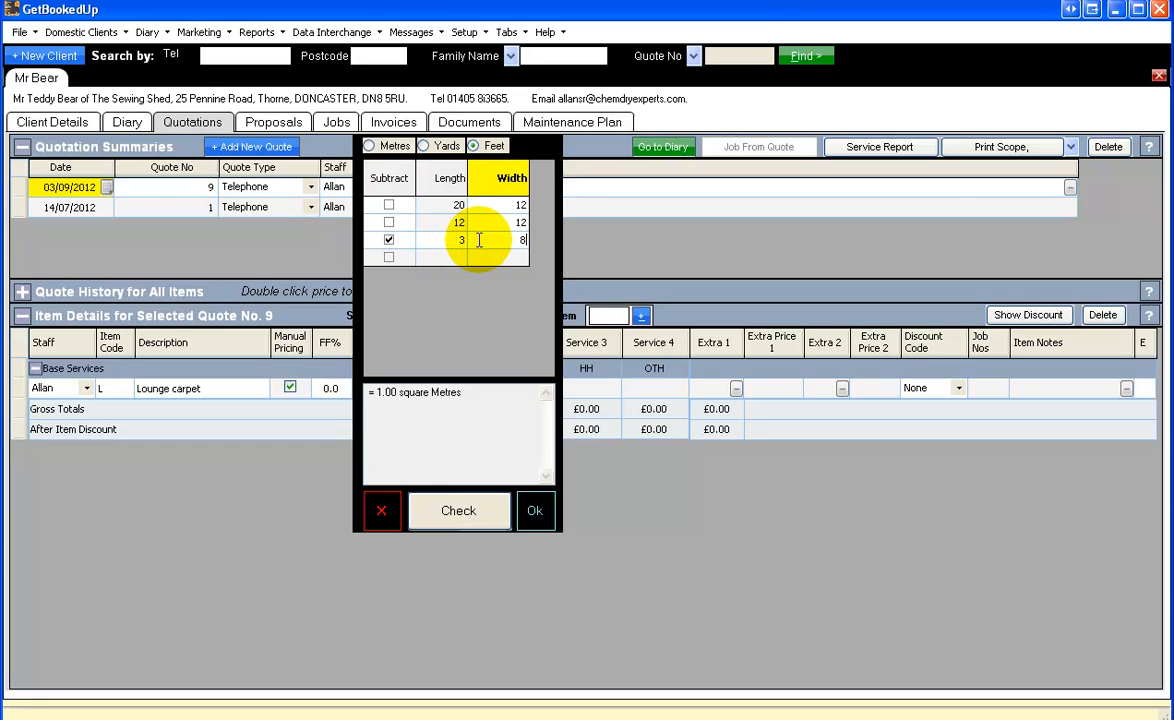
click(452, 513)
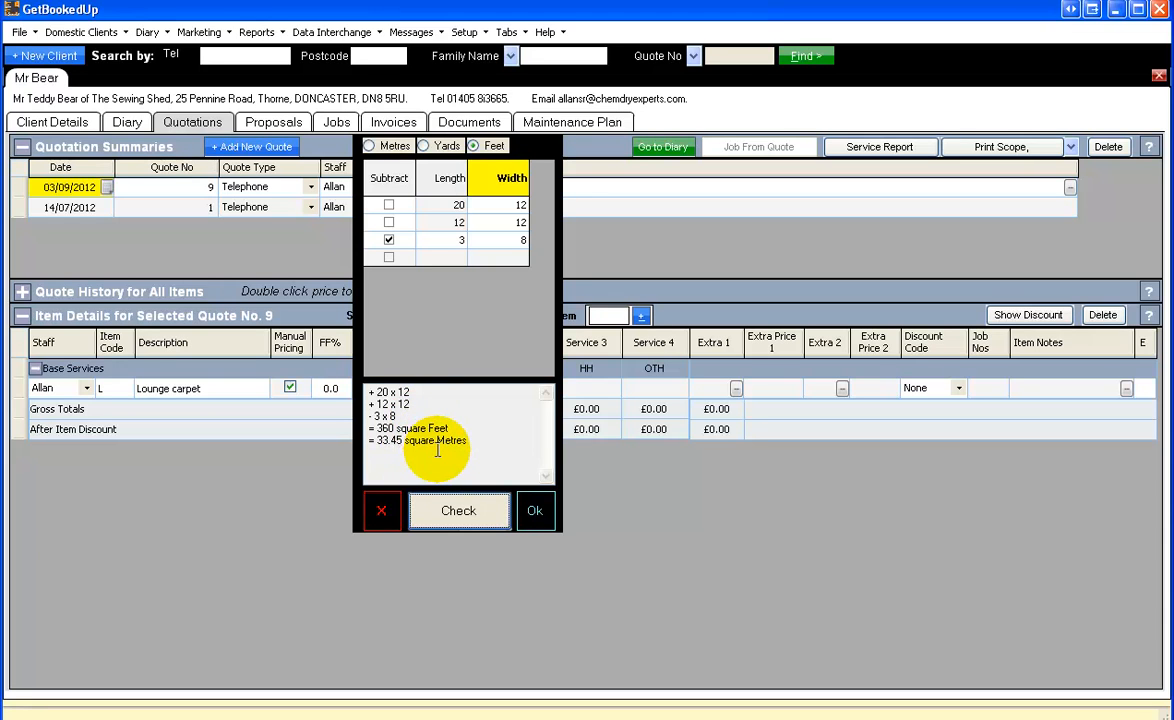
click(534, 510)
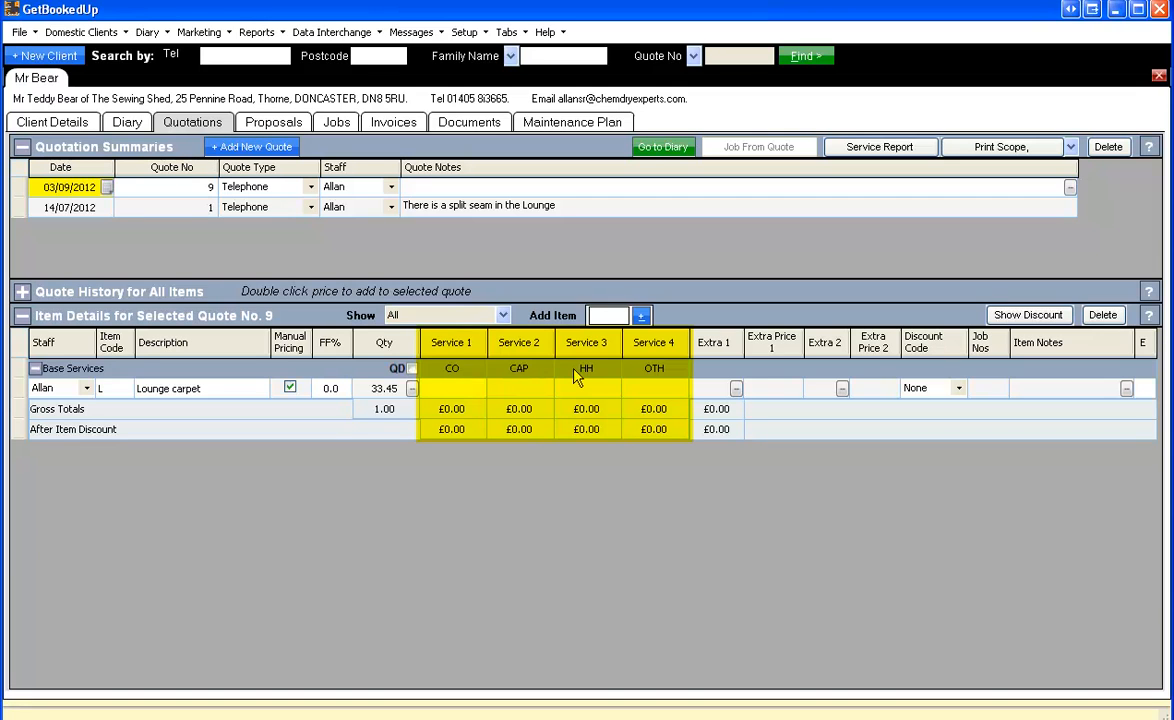
Step: Price the Lounge carpet services at £100 for CO, £150 for CAP and £160 for HH
click(456, 389)
click(456, 389)
text(100)
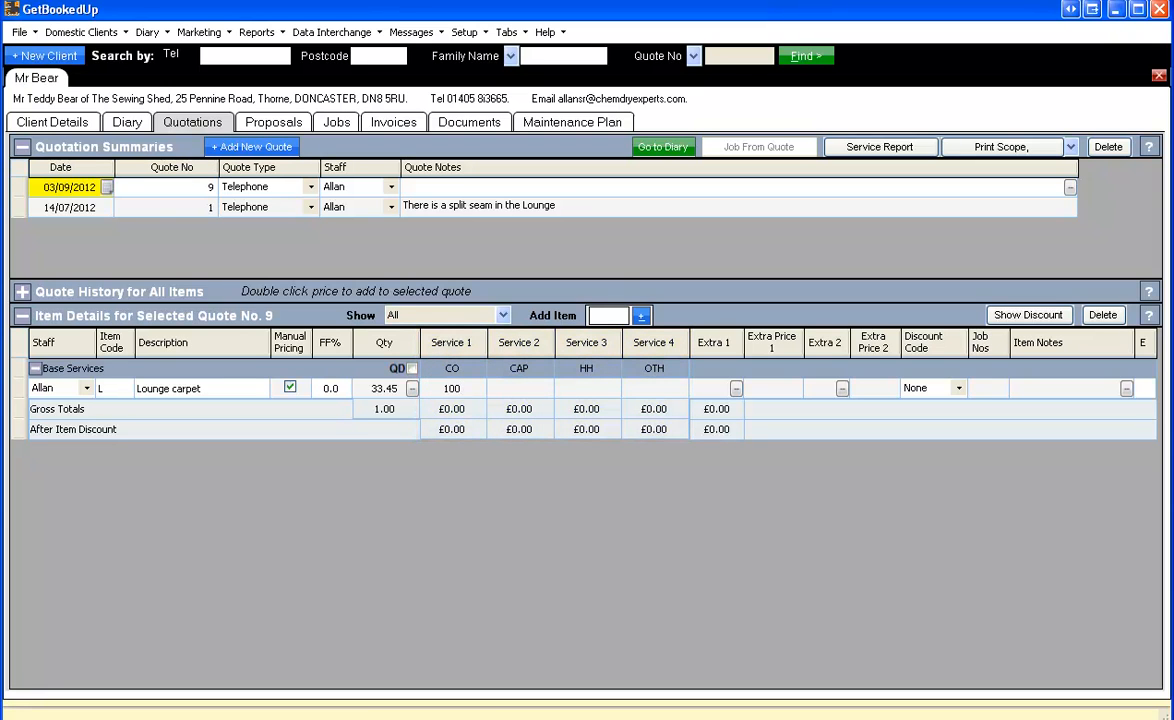
click(514, 389)
text(15)
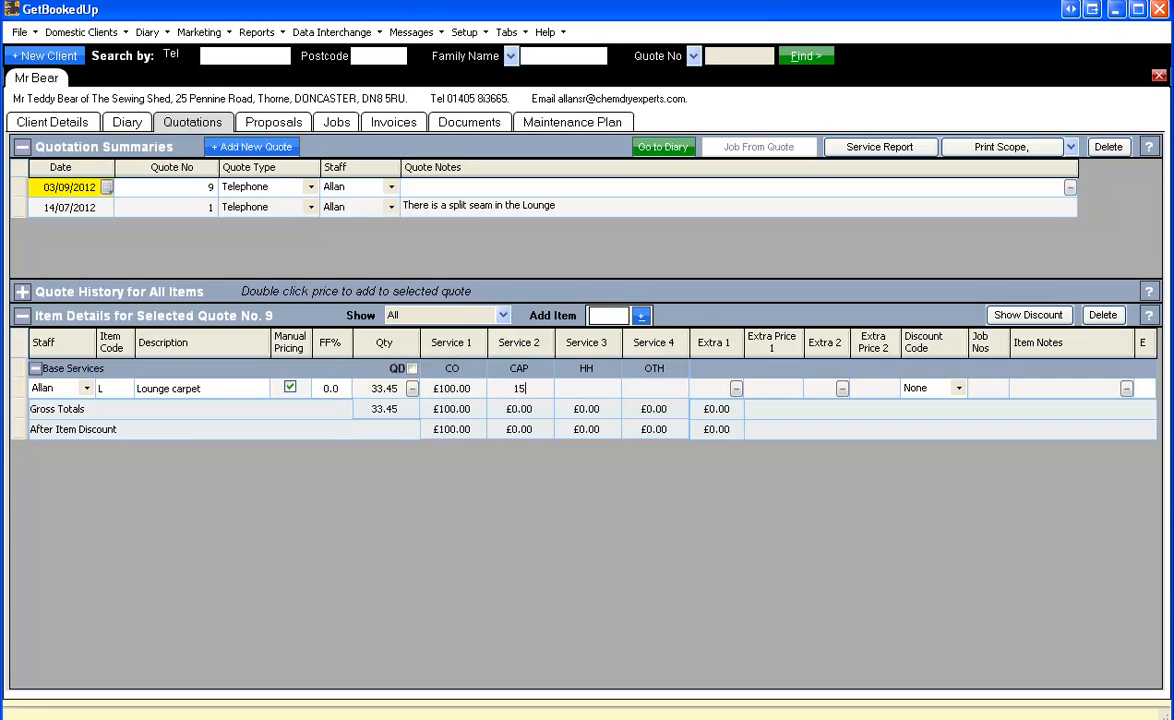
text(0)
key(Tab)
text(160)
key(Tab)
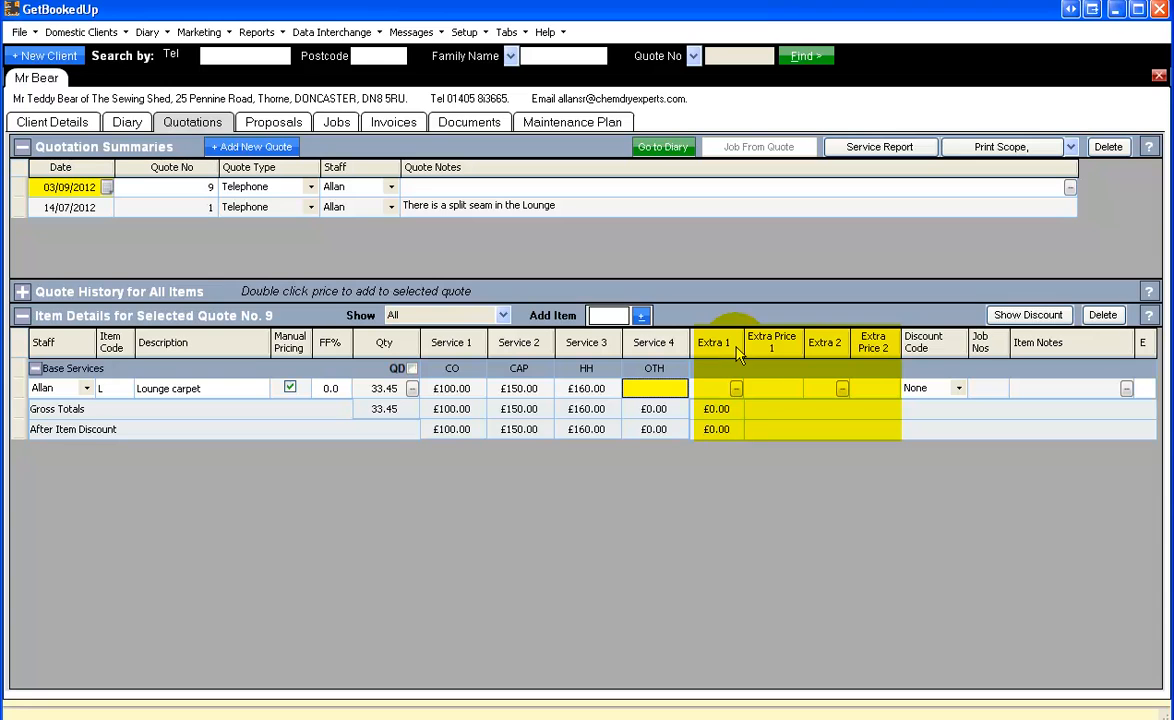
Step: Add the Anti-allergen Treatment (AAT) as the Lounge carpet's first extra, priced at £30
click(736, 390)
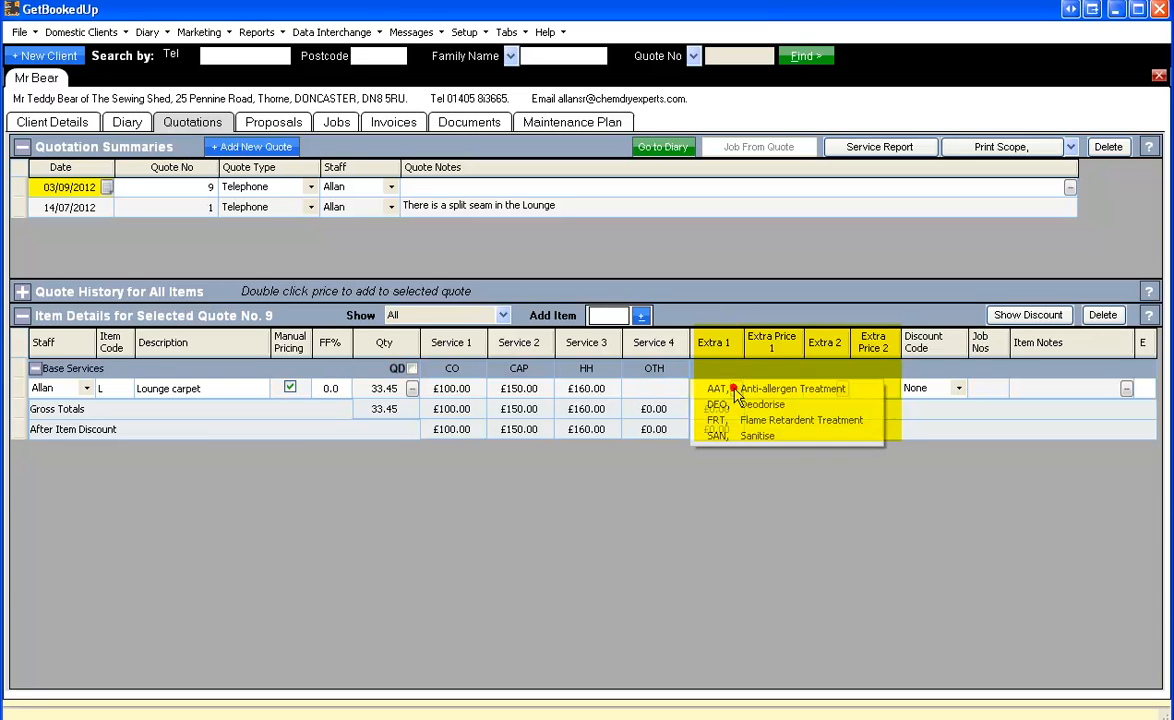
click(760, 390)
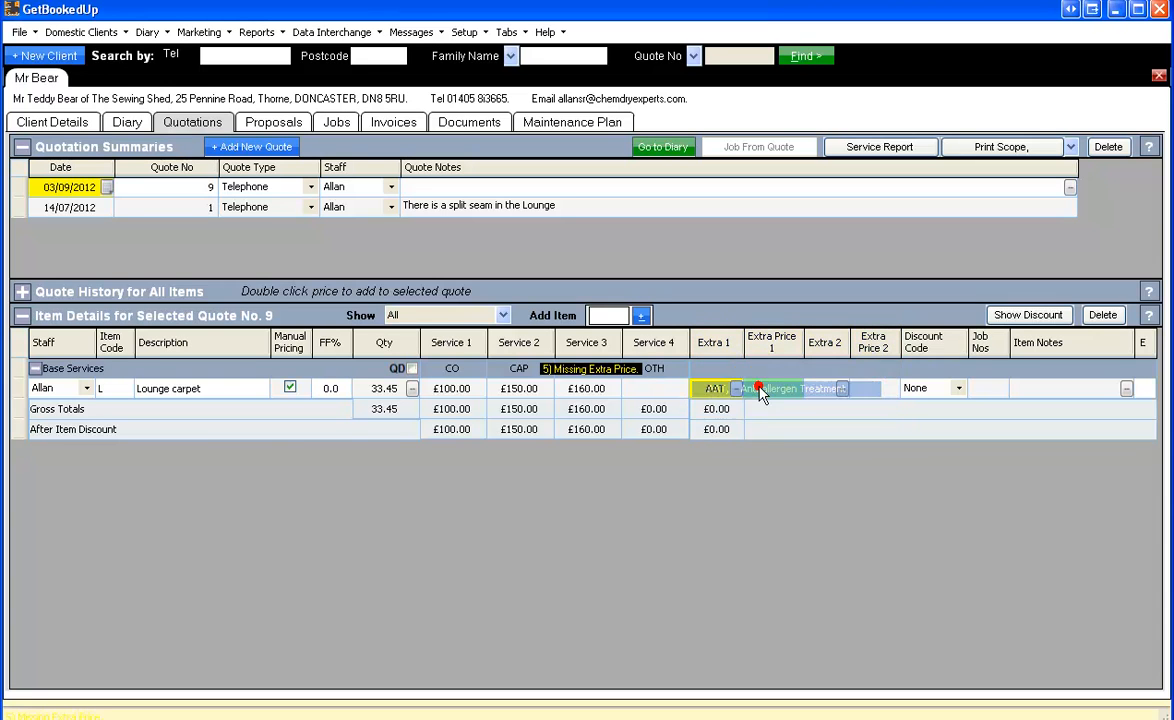
click(773, 390)
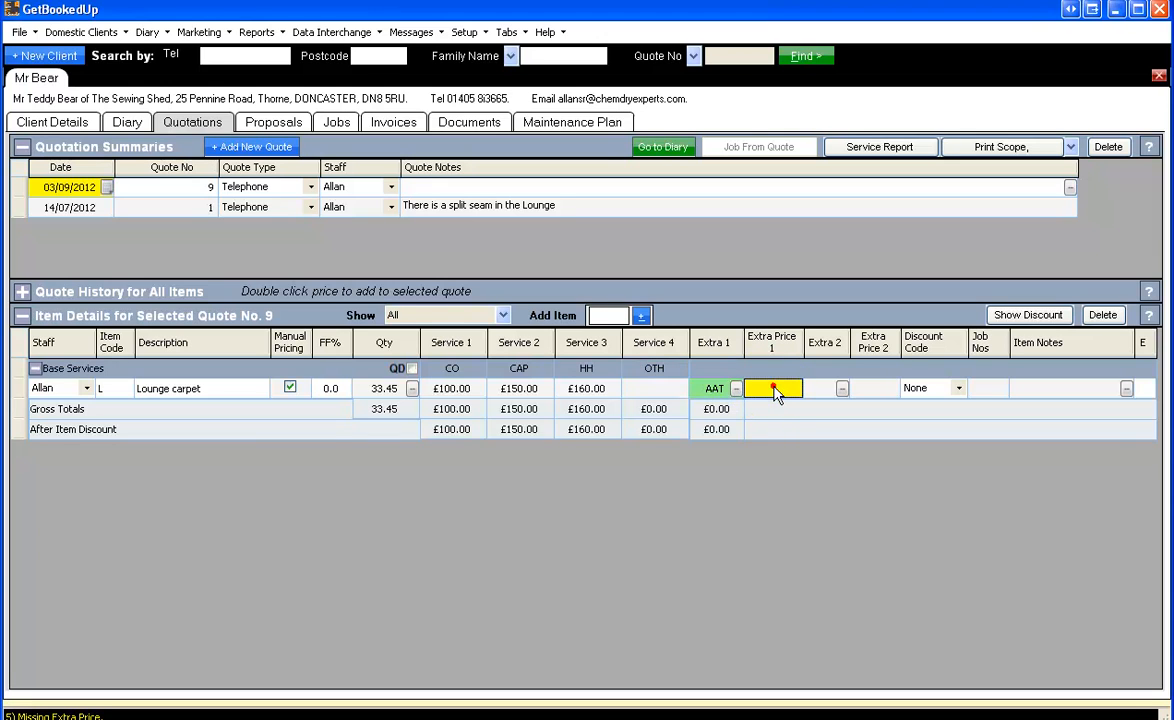
click(774, 388)
text(30)
key(Return)
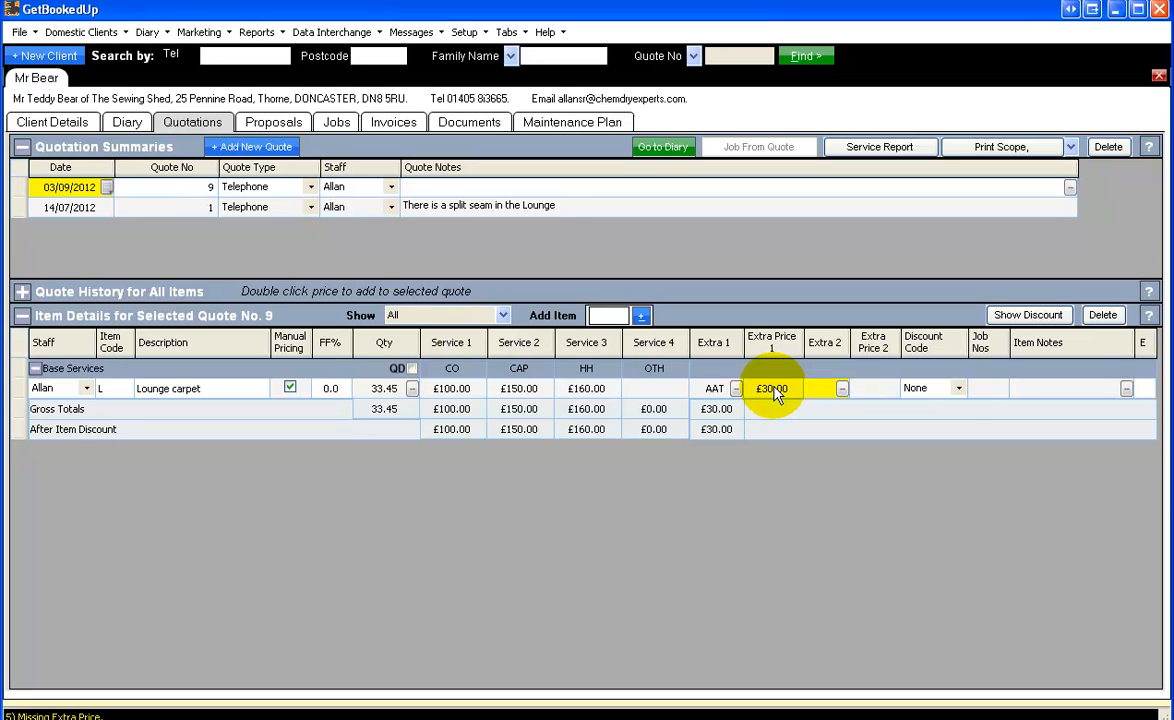
Step: Apply the discount code beginning with 10CO/20C to the Lounge carpet item
click(959, 392)
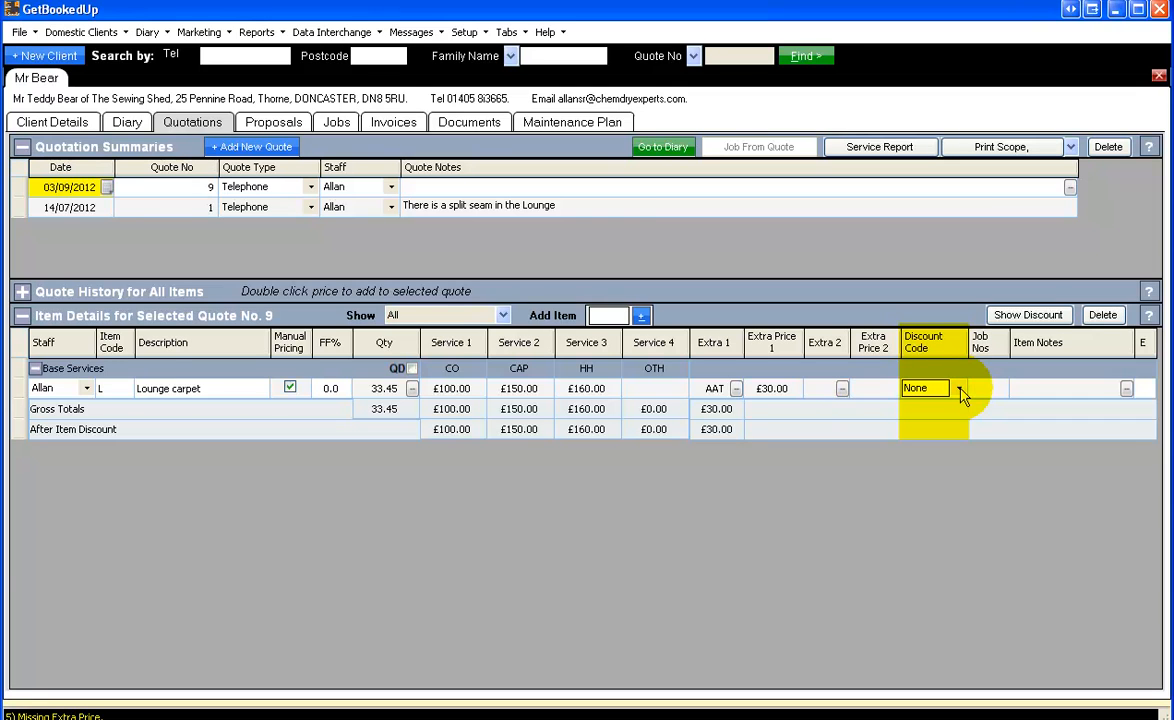
click(959, 392)
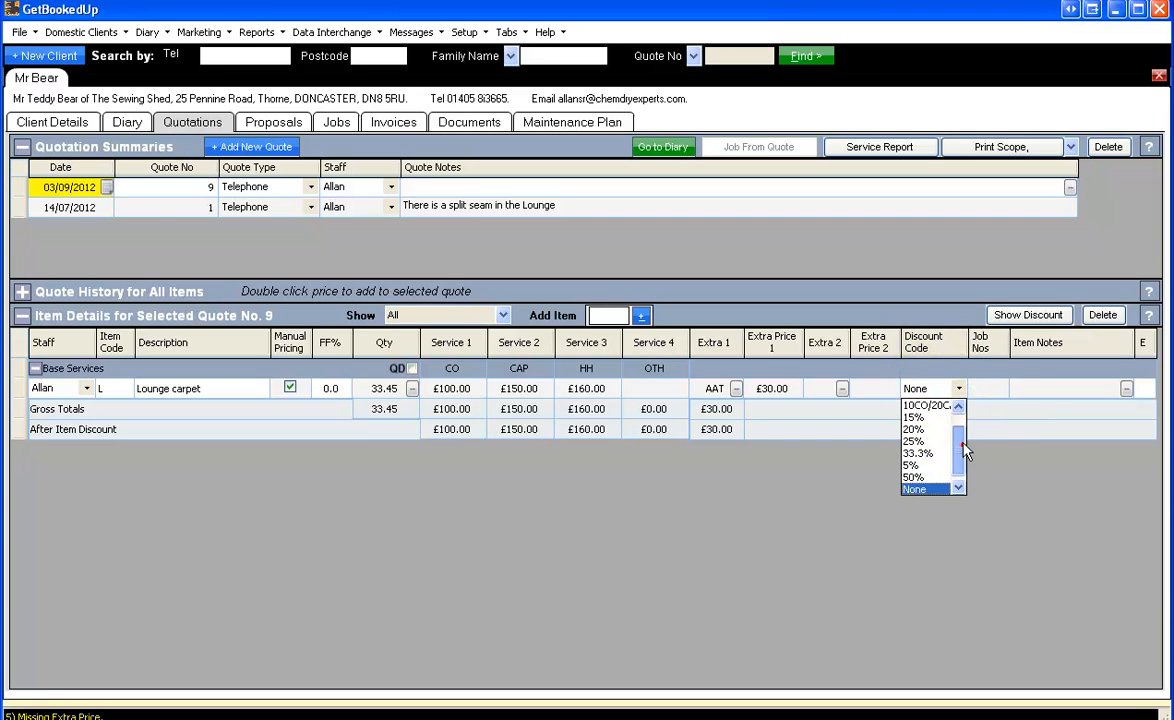
drag(963, 455, 964, 432)
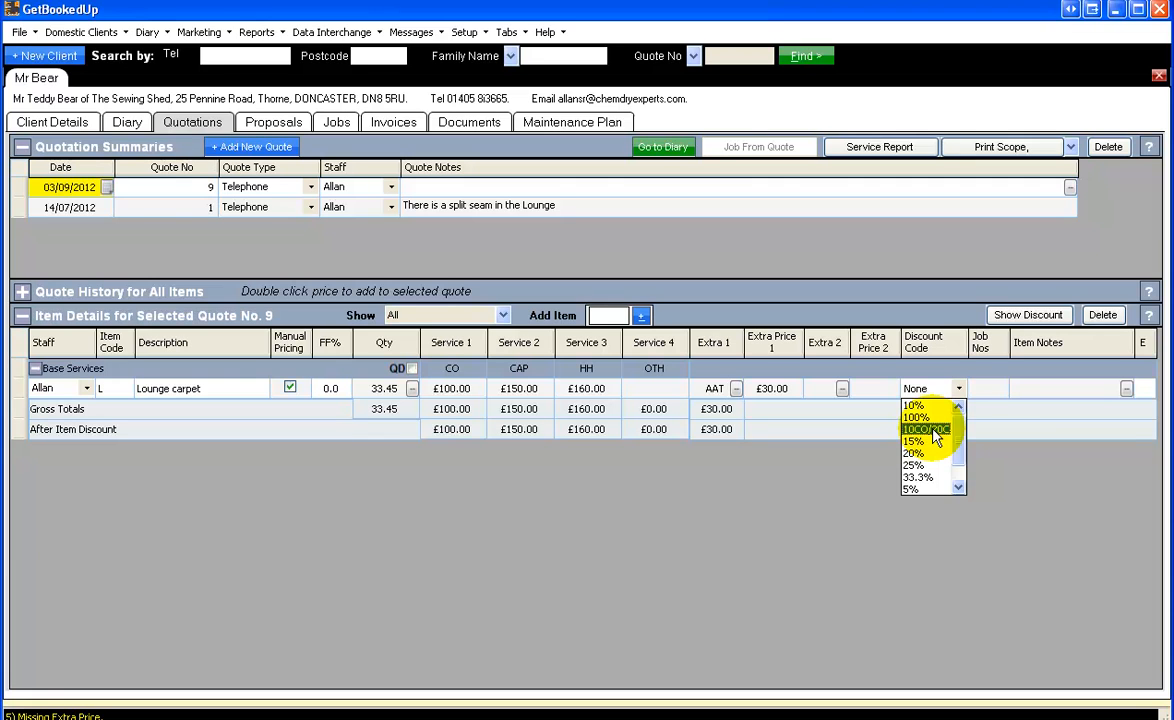
click(935, 432)
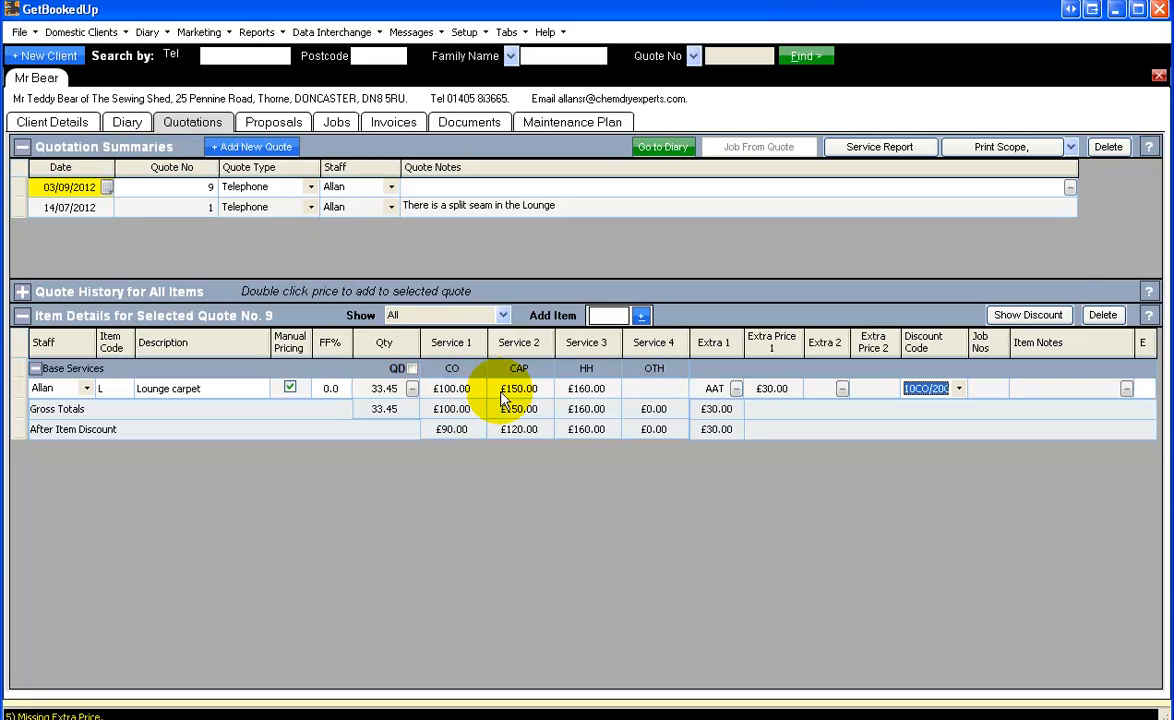
Step: Show the discount breakdown for the Lounge carpet's service prices, examine the CO and CAP discounts, and hide it again
click(1029, 316)
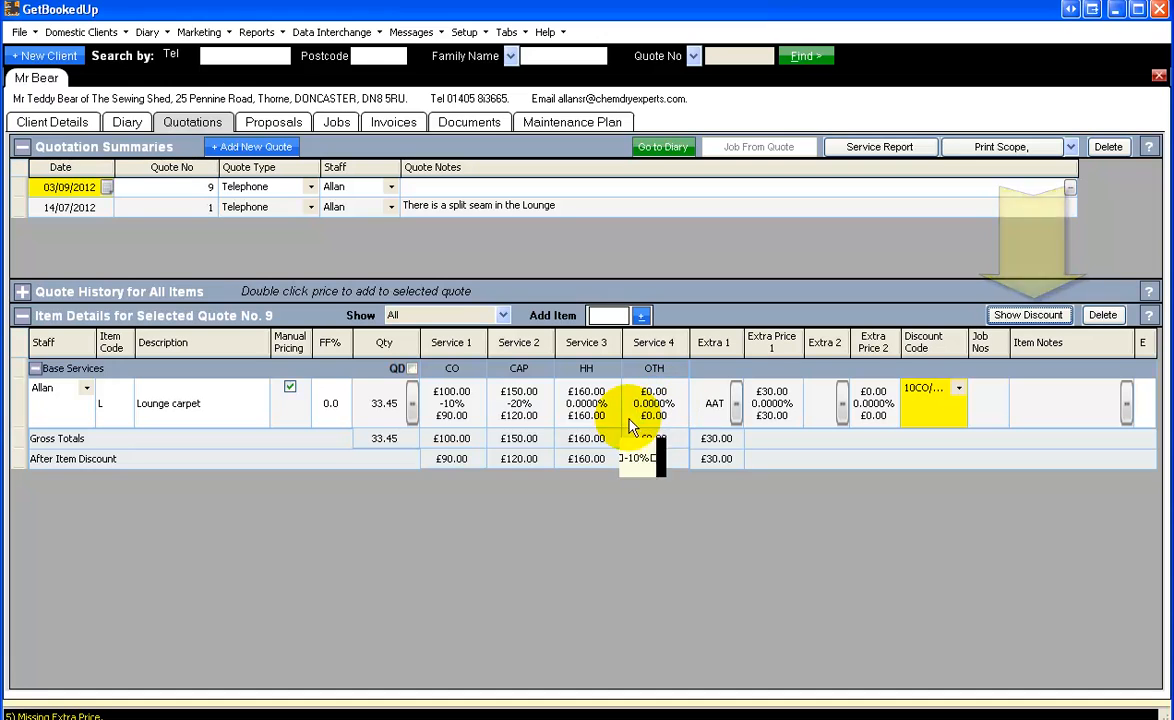
mouse_move(459, 427)
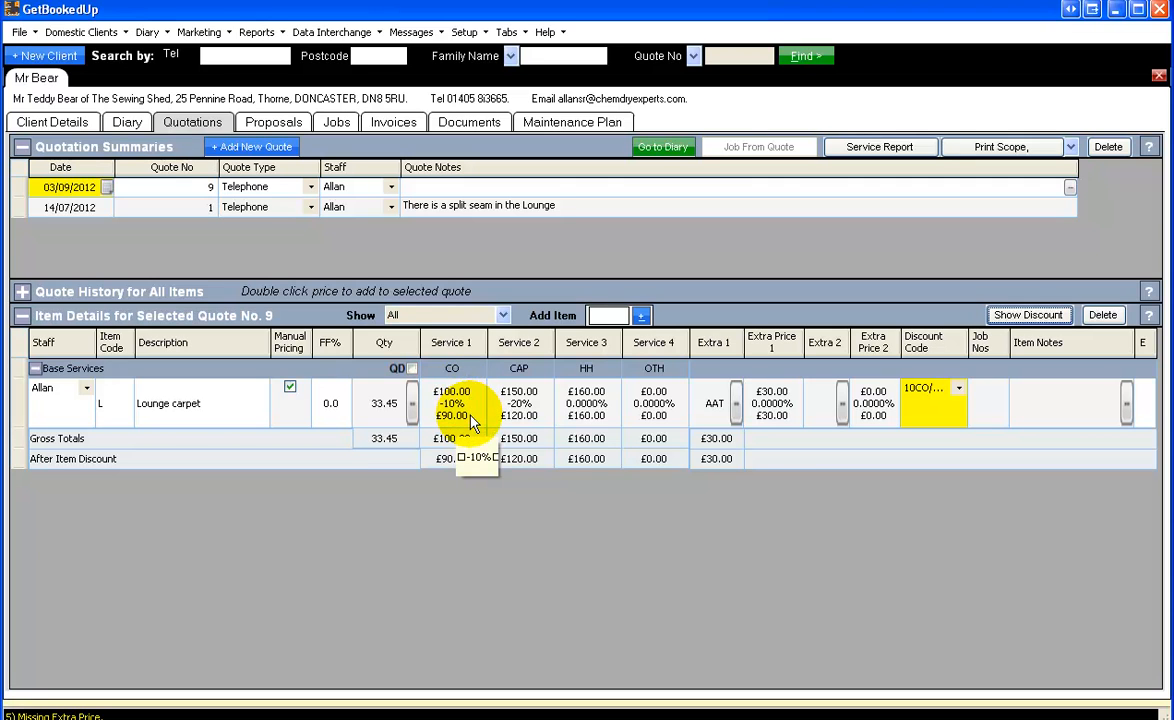
mouse_move(527, 405)
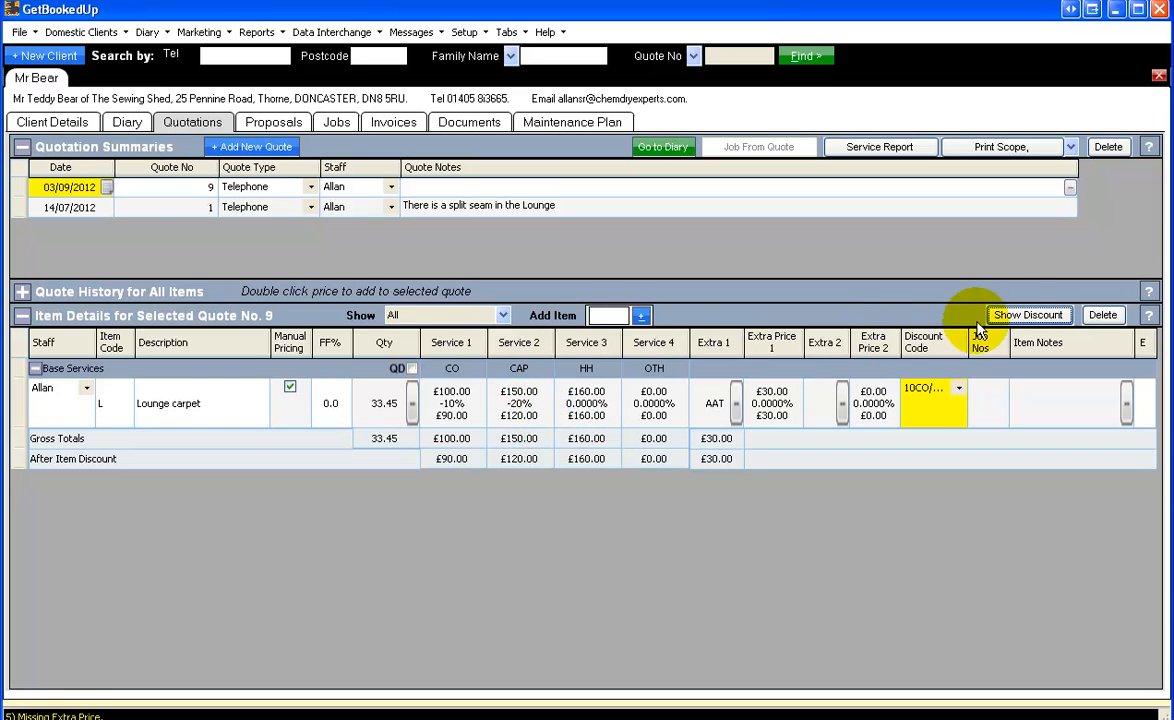
click(1010, 316)
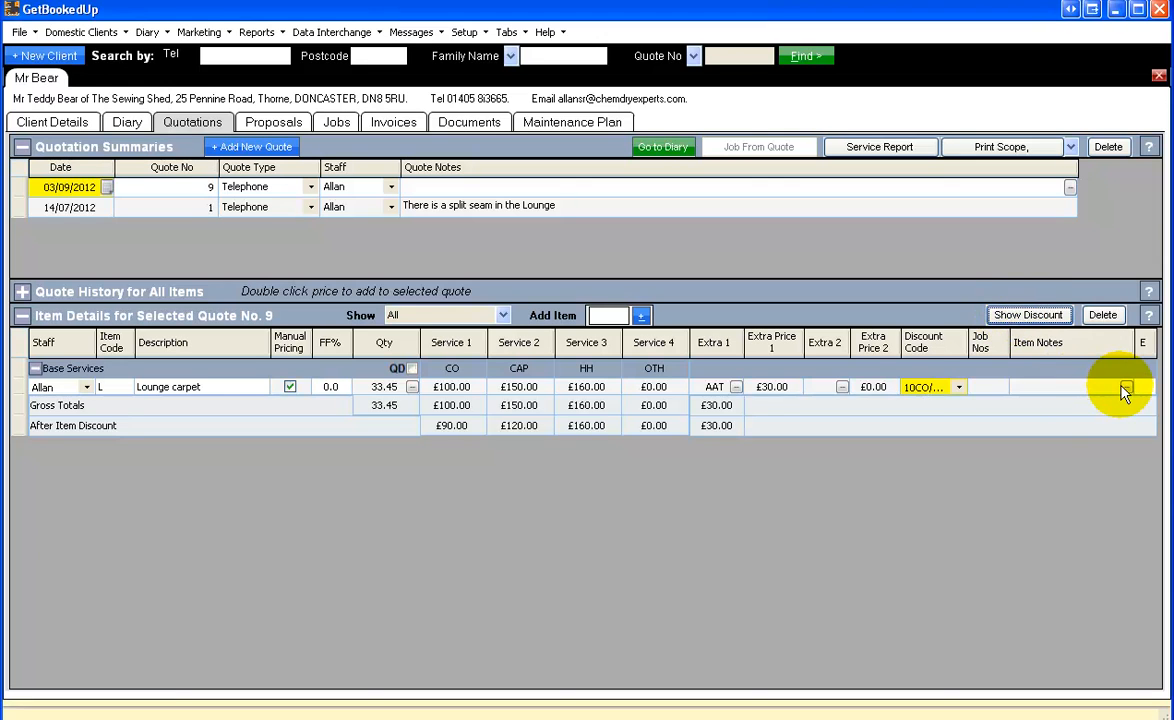
Step: Add the item note "Split seam by door" to the Lounge carpet item
click(1126, 387)
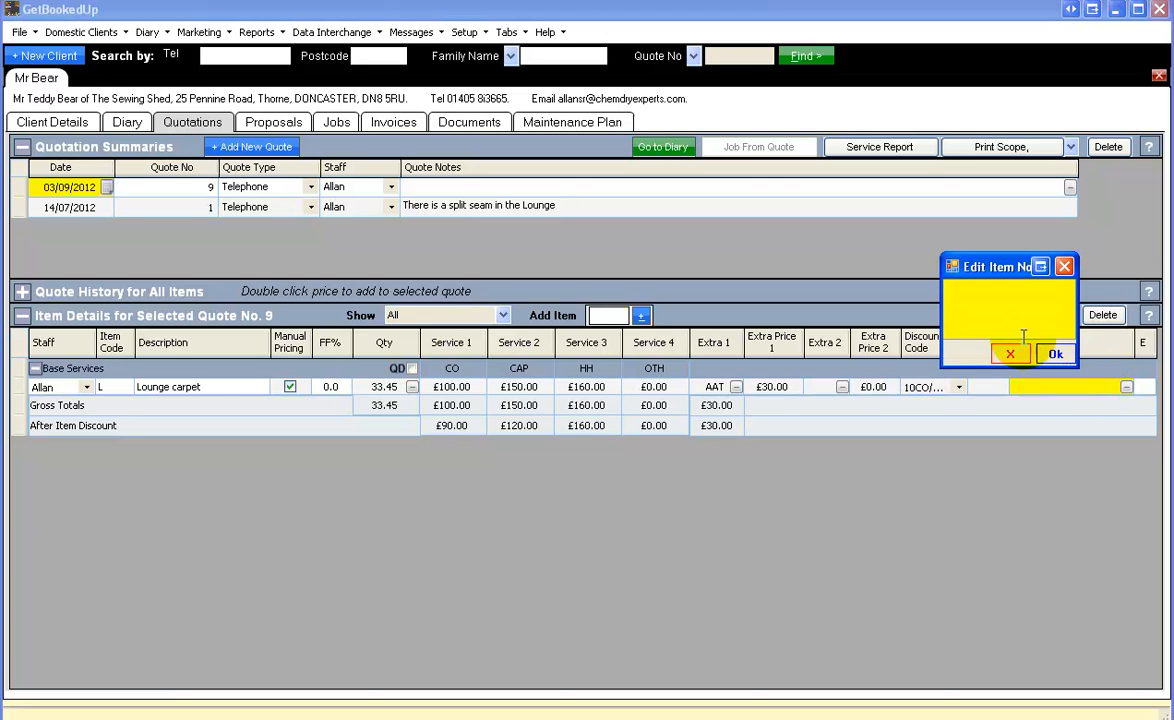
click(1001, 319)
text(S)
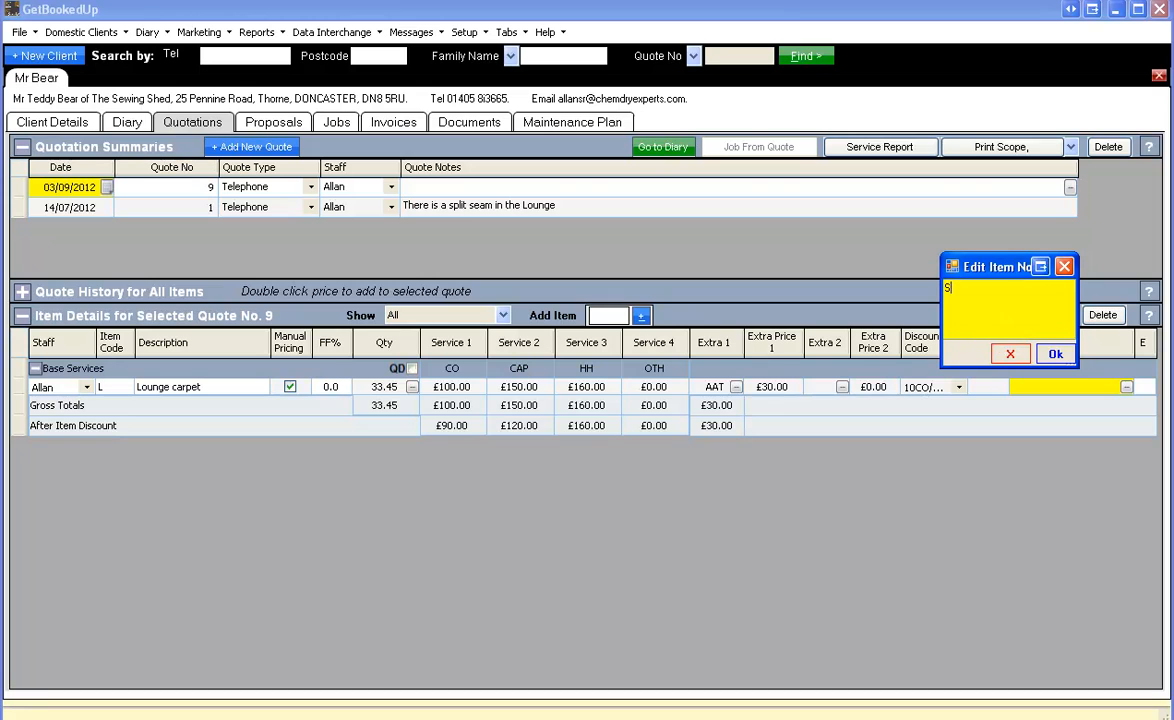
text(plit seam by door)
click(1052, 354)
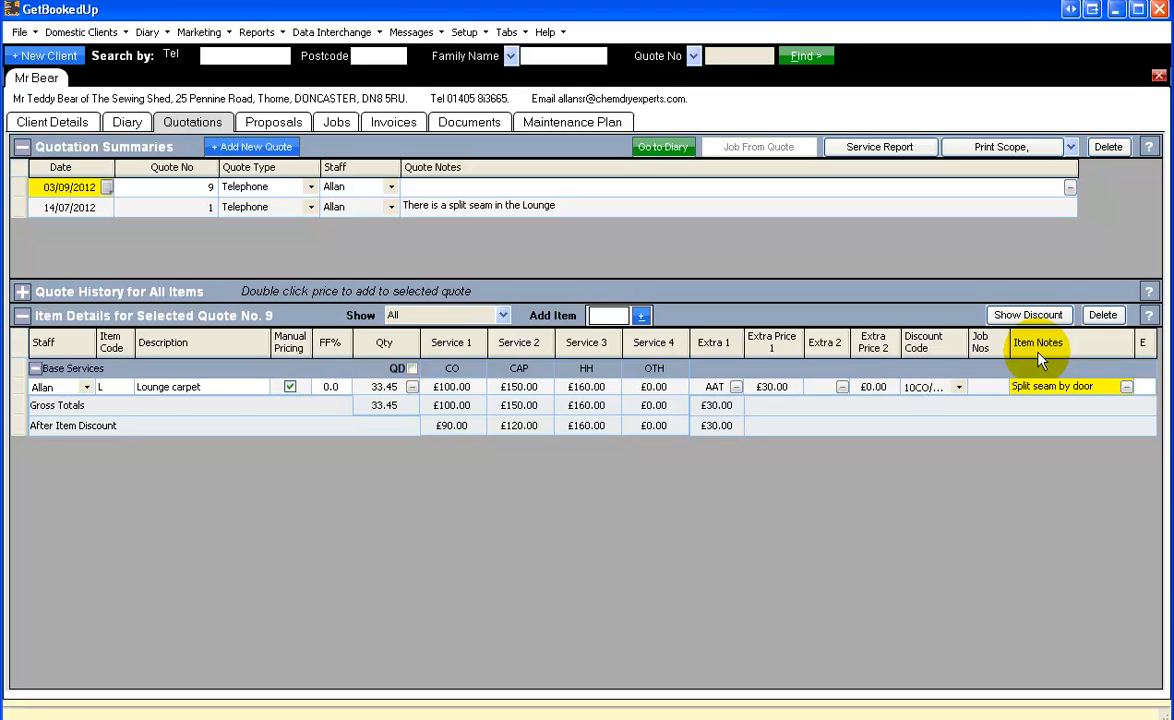
Step: Add the Bedroom 1 carpet (B1) as a new item on the selected quote
click(642, 316)
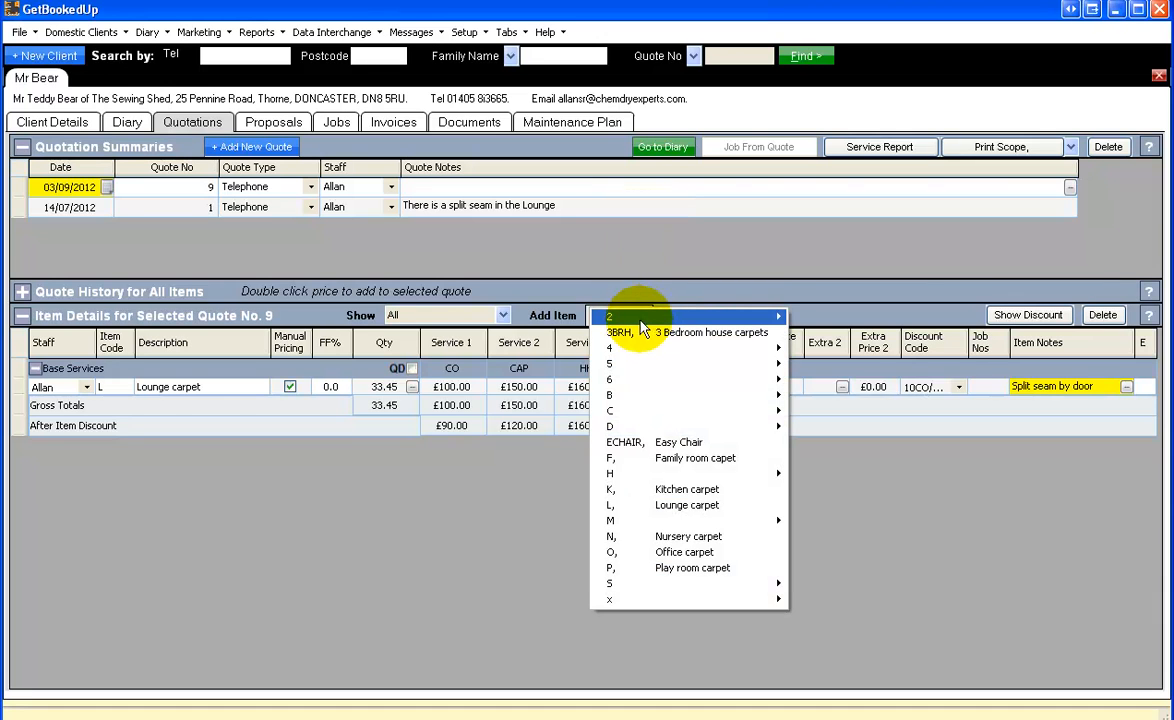
mouse_move(643, 320)
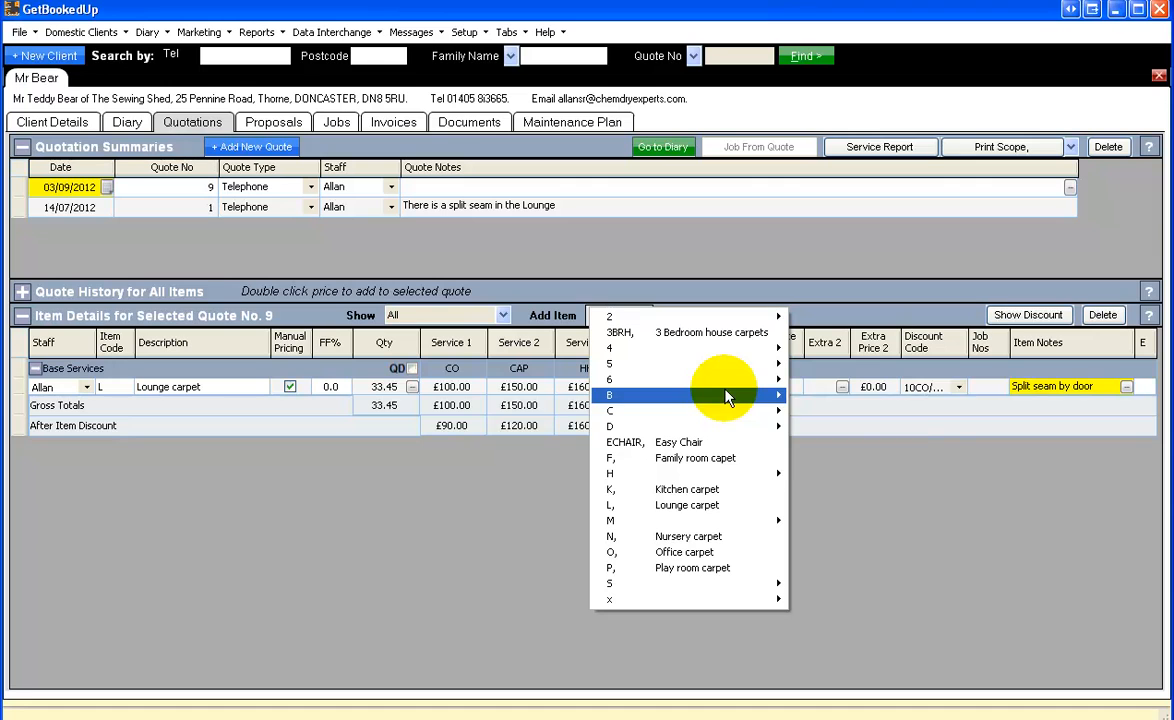
mouse_move(726, 397)
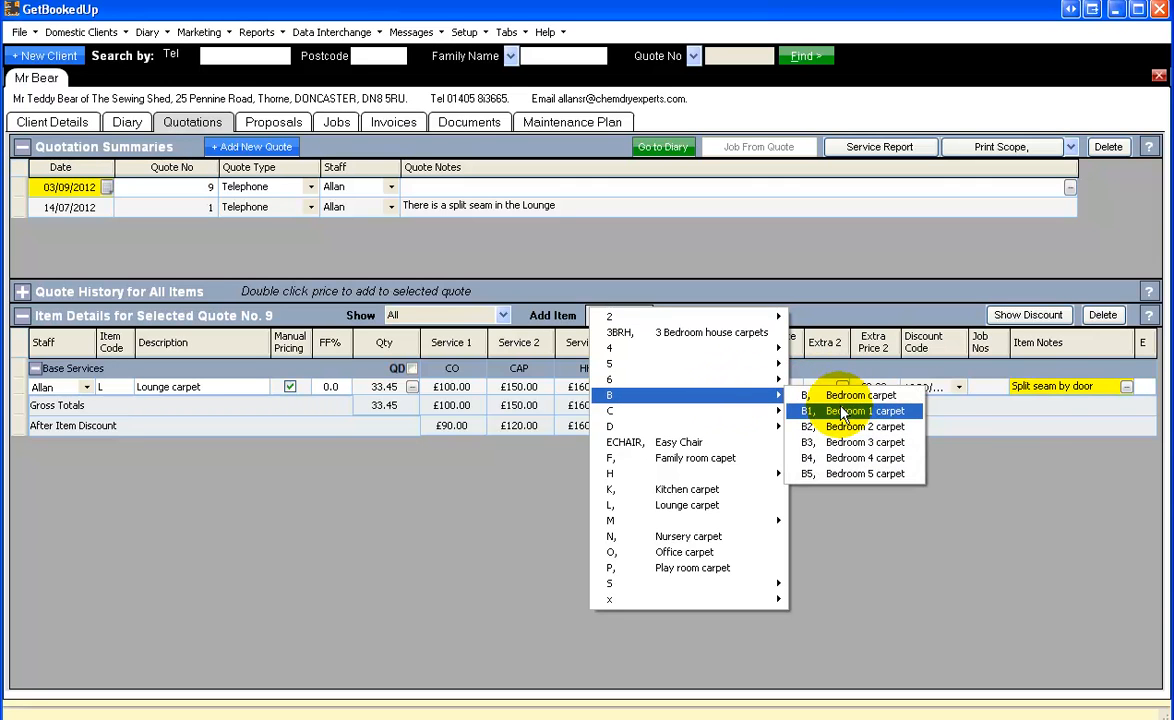
click(842, 418)
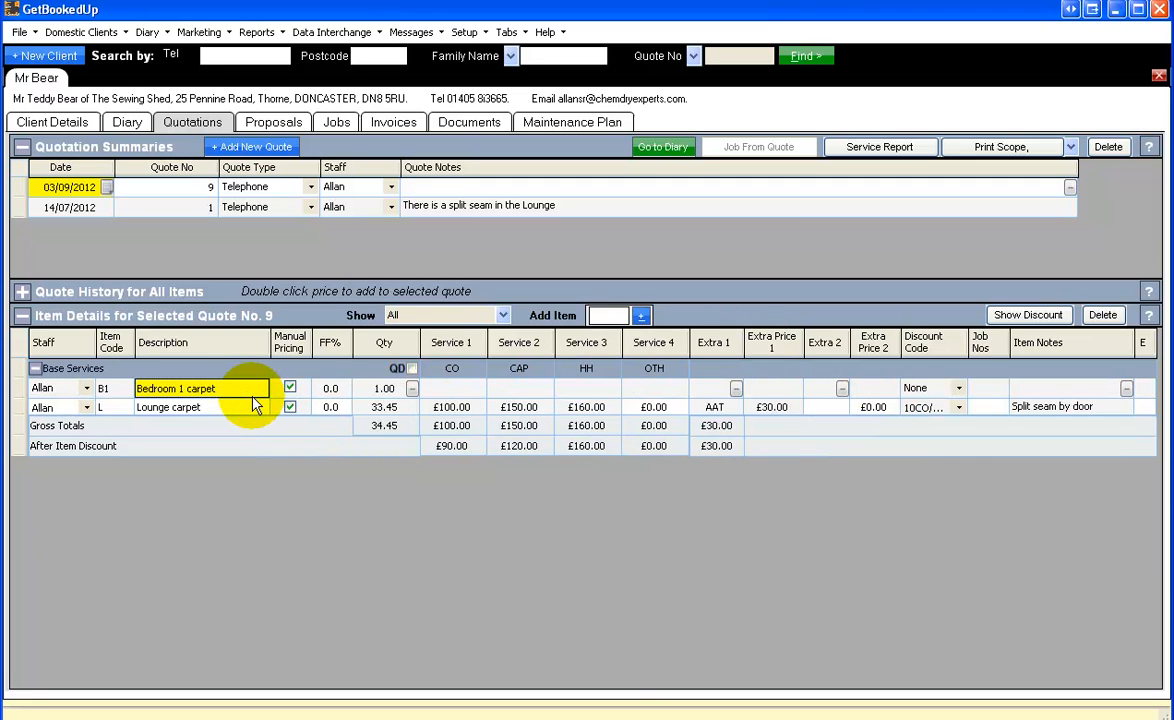
Step: Calculate the Bedroom 1 carpet's quantity from a length of 13 and a width of 12 feet
click(411, 388)
click(455, 207)
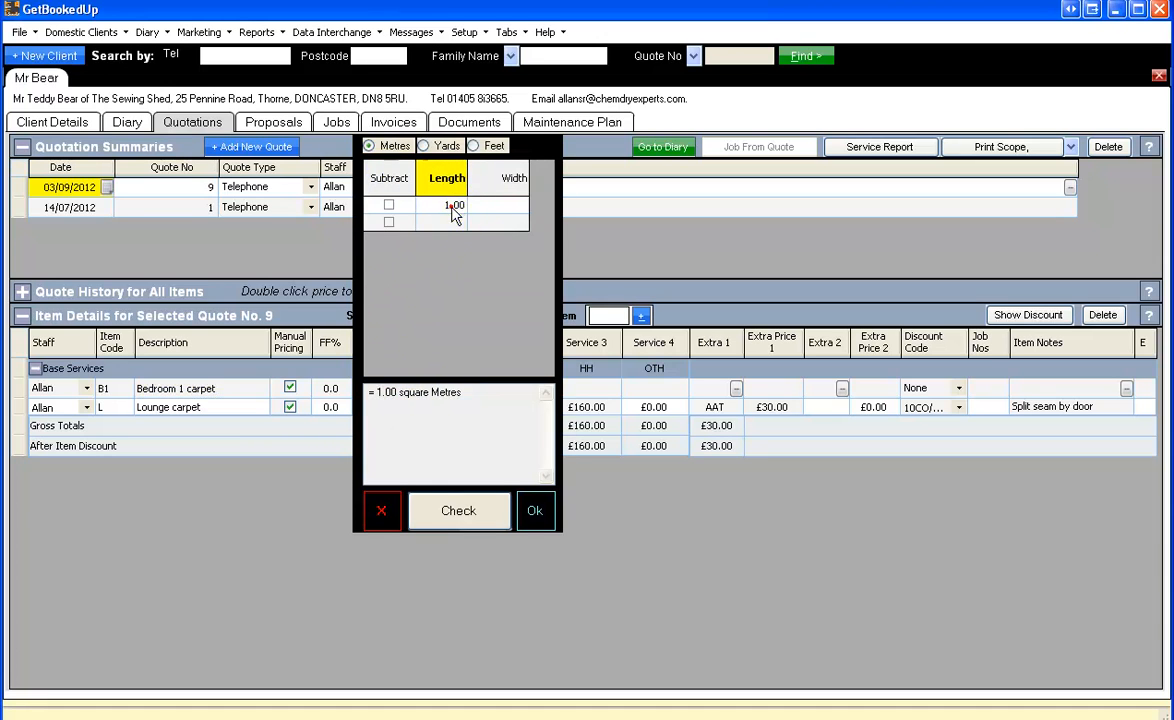
text(13)
click(516, 206)
text(12)
click(490, 509)
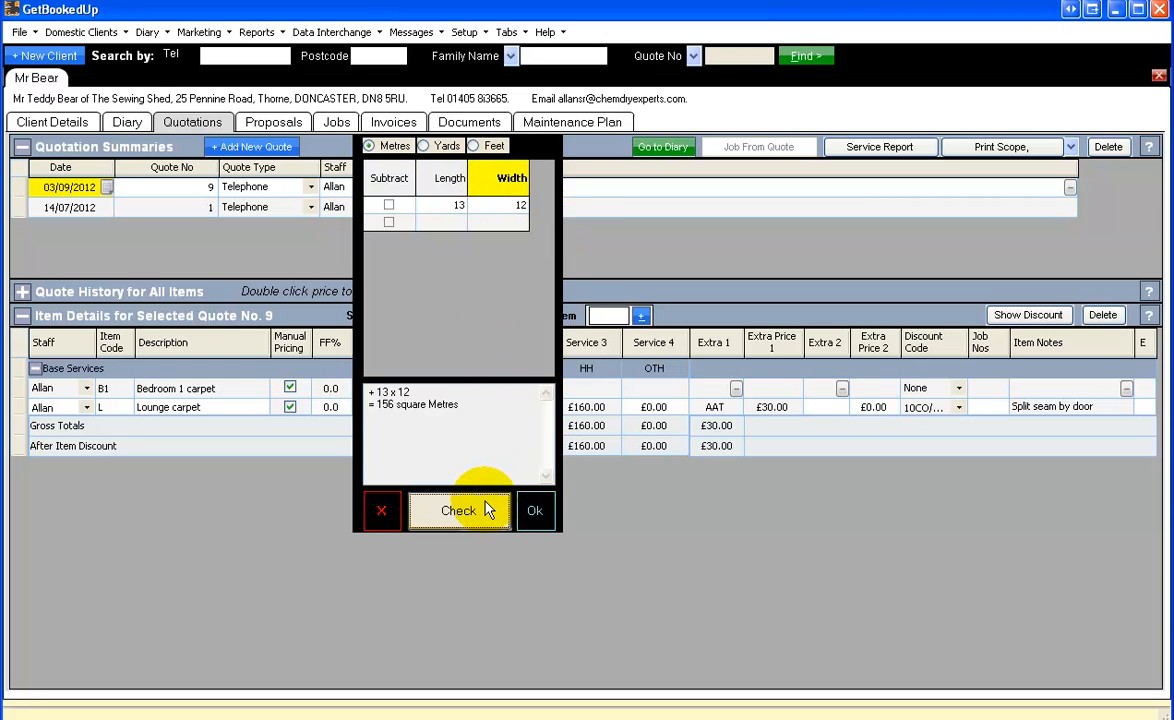
click(473, 146)
click(495, 508)
click(533, 511)
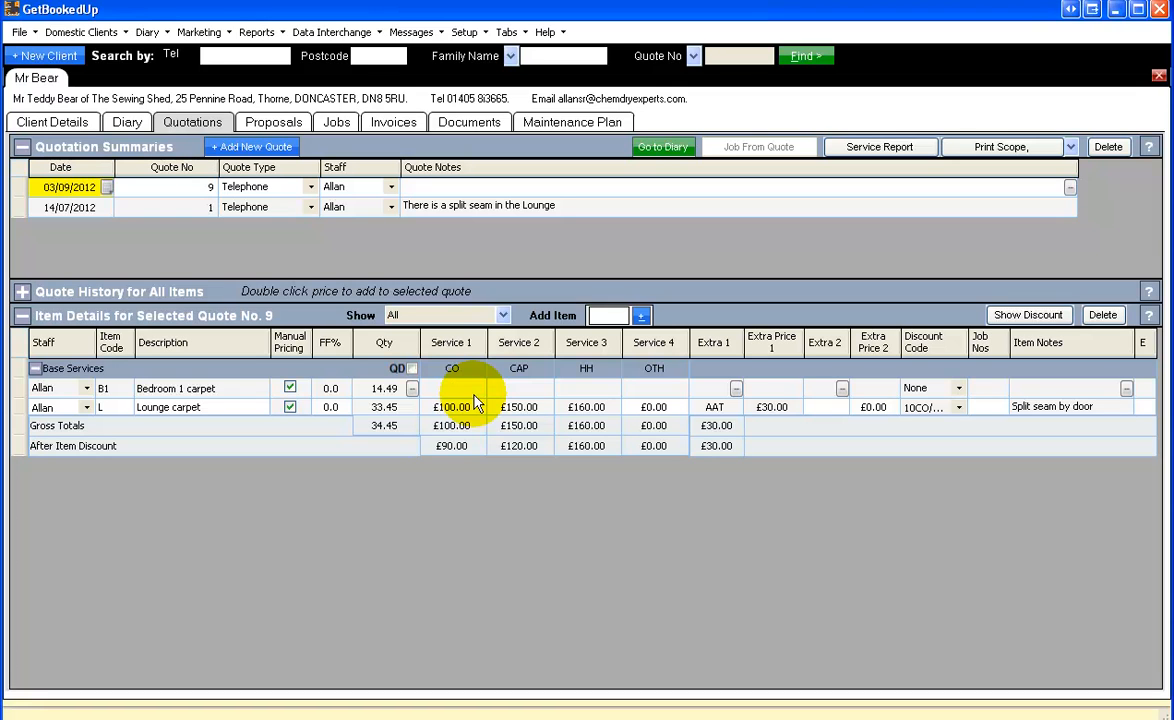
Step: Price the Bedroom 1 carpet's services at £50 for CO, £75 for CAP and £85 for HH
text(50)
key(Tab)
text(75)
key(Tab)
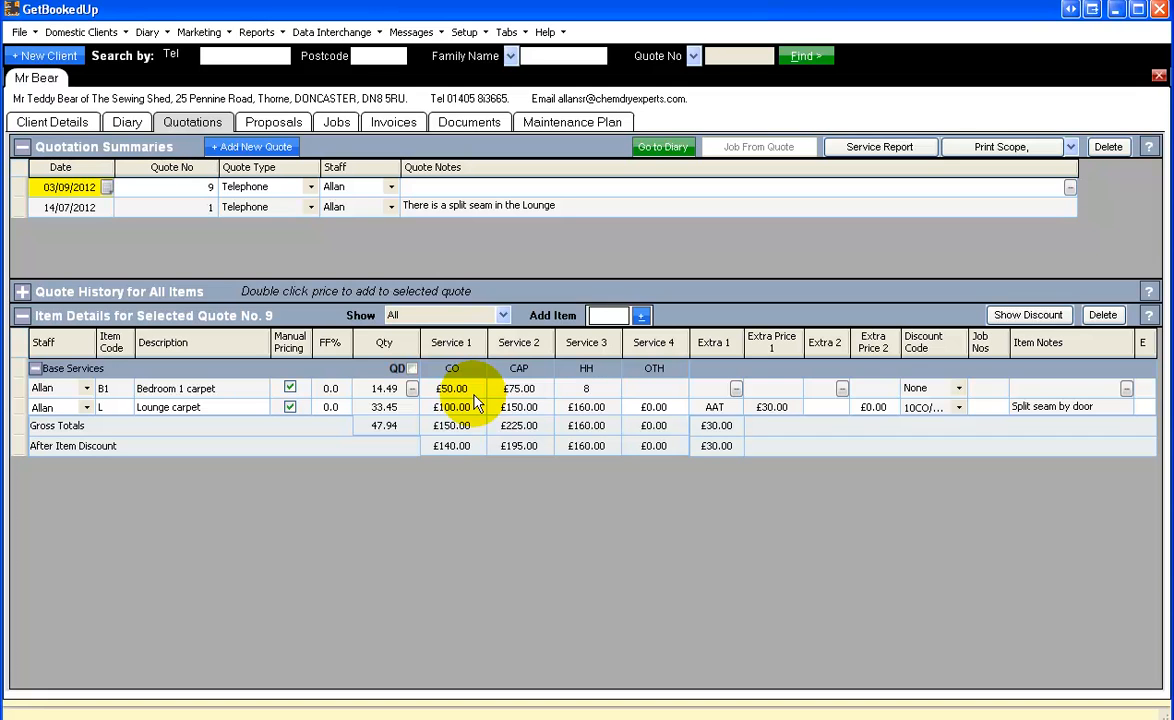
text(85)
key(Tab)
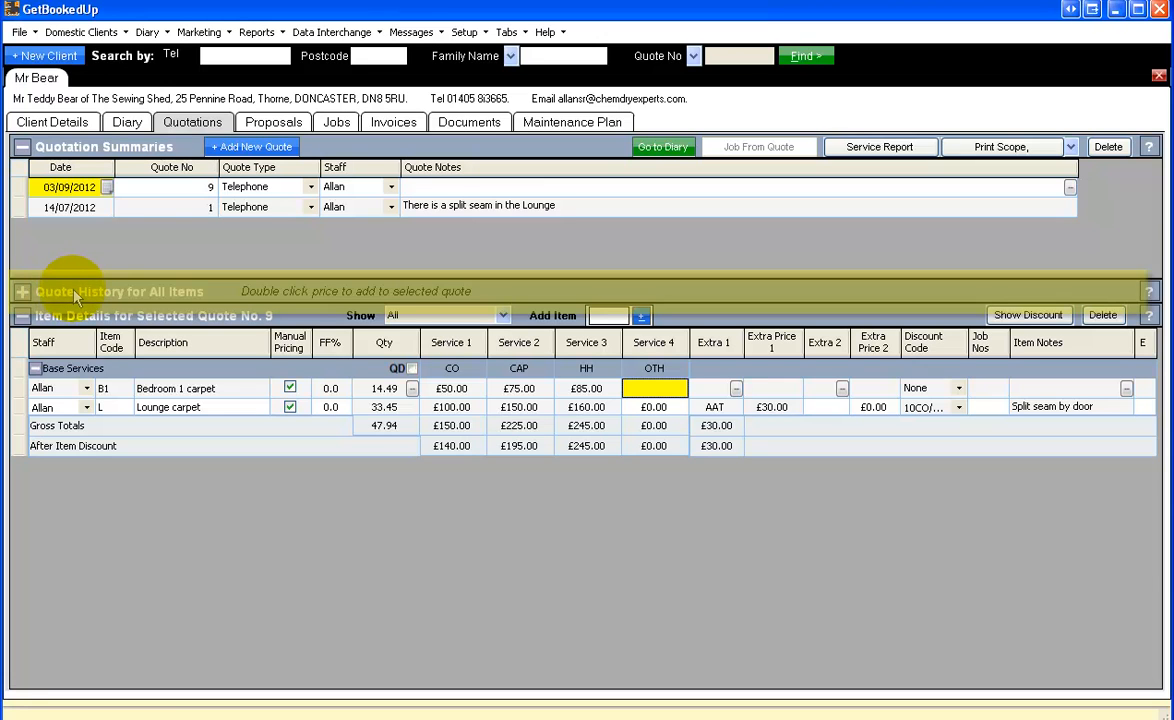
Step: Copy the Bedroom carpet item dated 14/07/2012 from the quote history into the selected quote, and collapse the history again
click(22, 292)
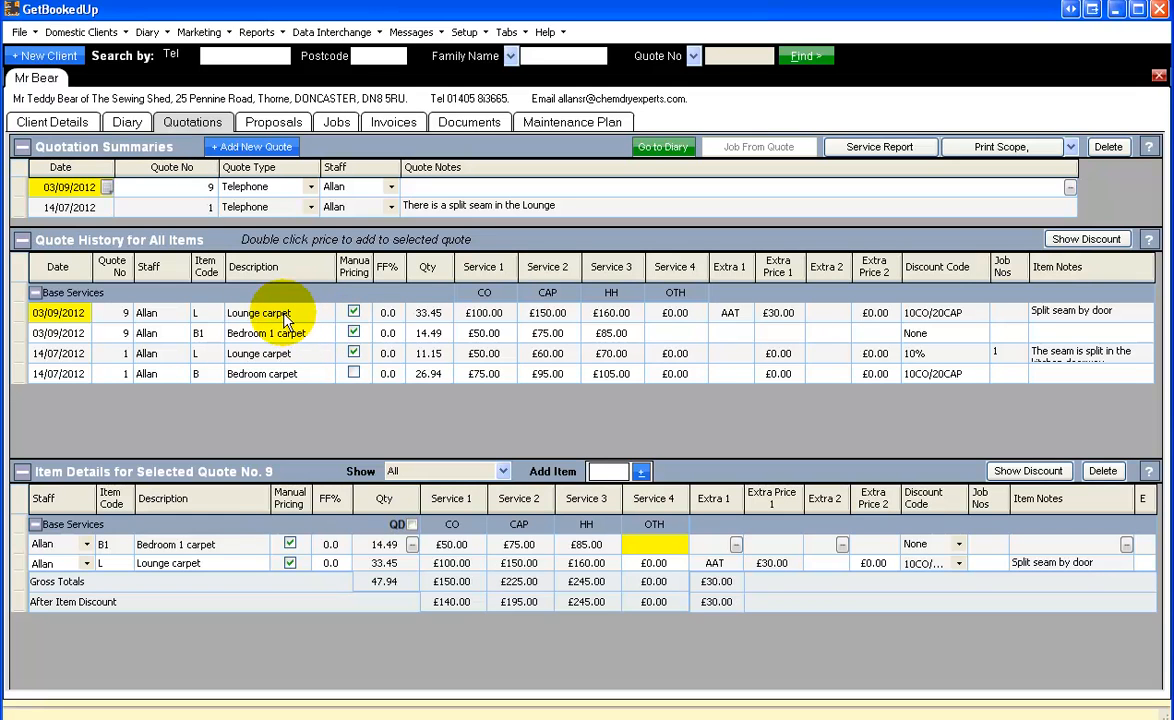
click(275, 386)
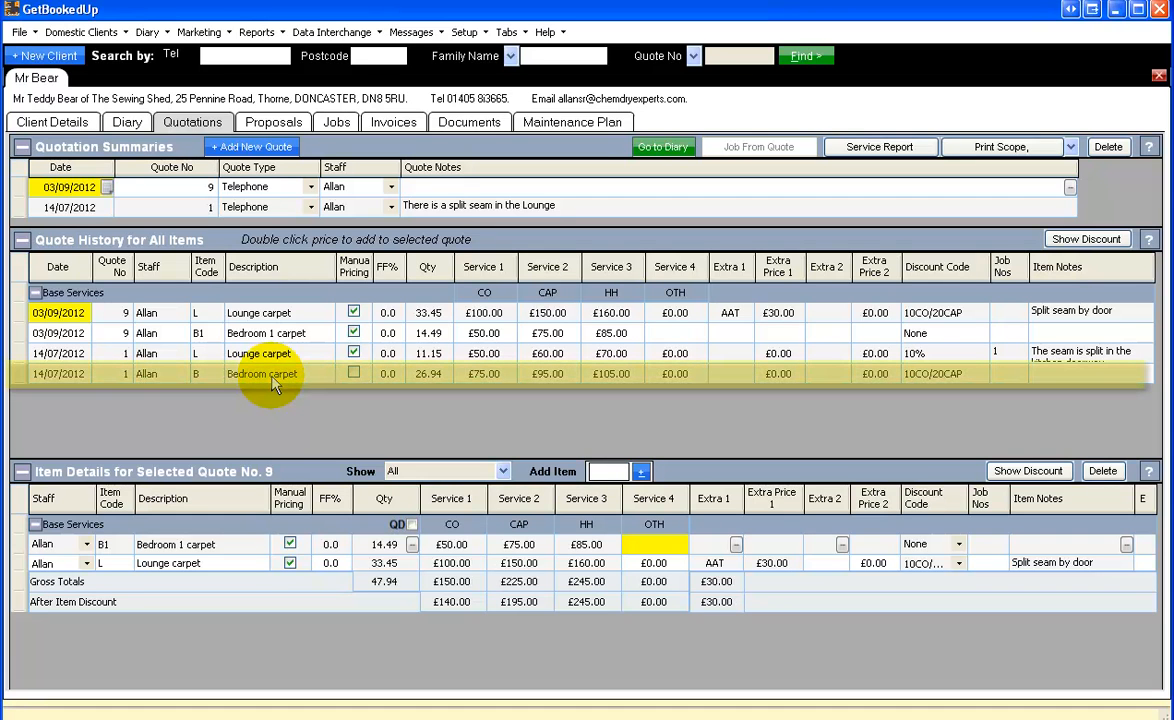
click(273, 381)
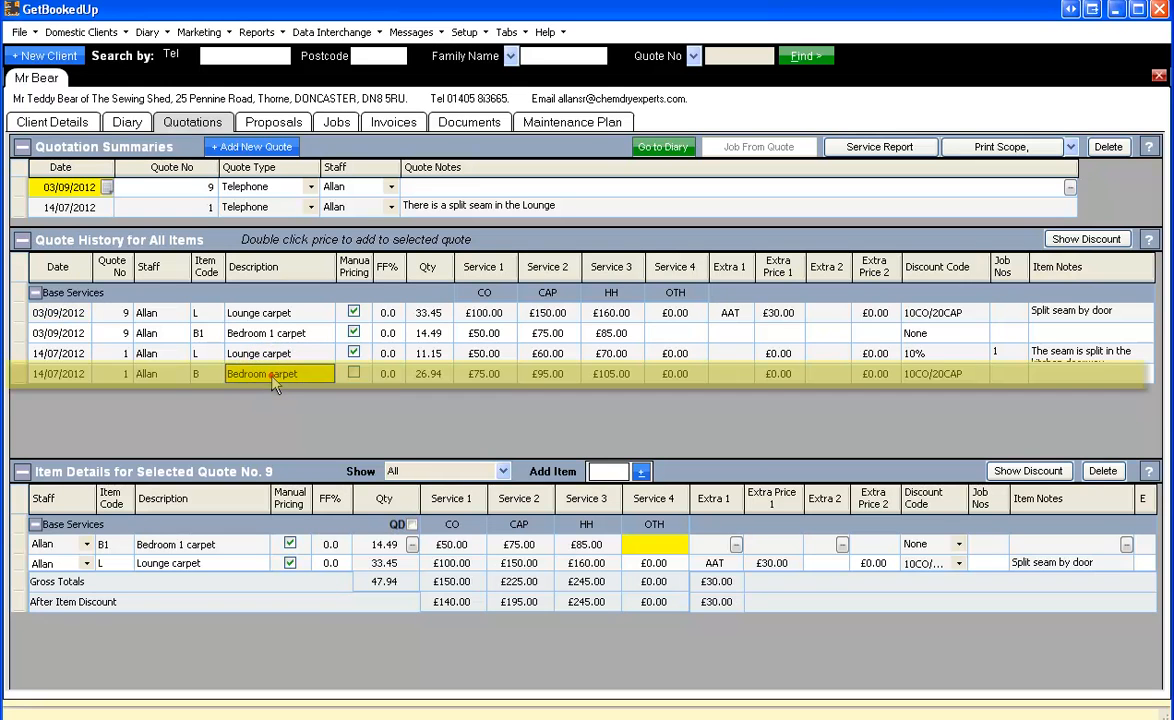
double_click(275, 386)
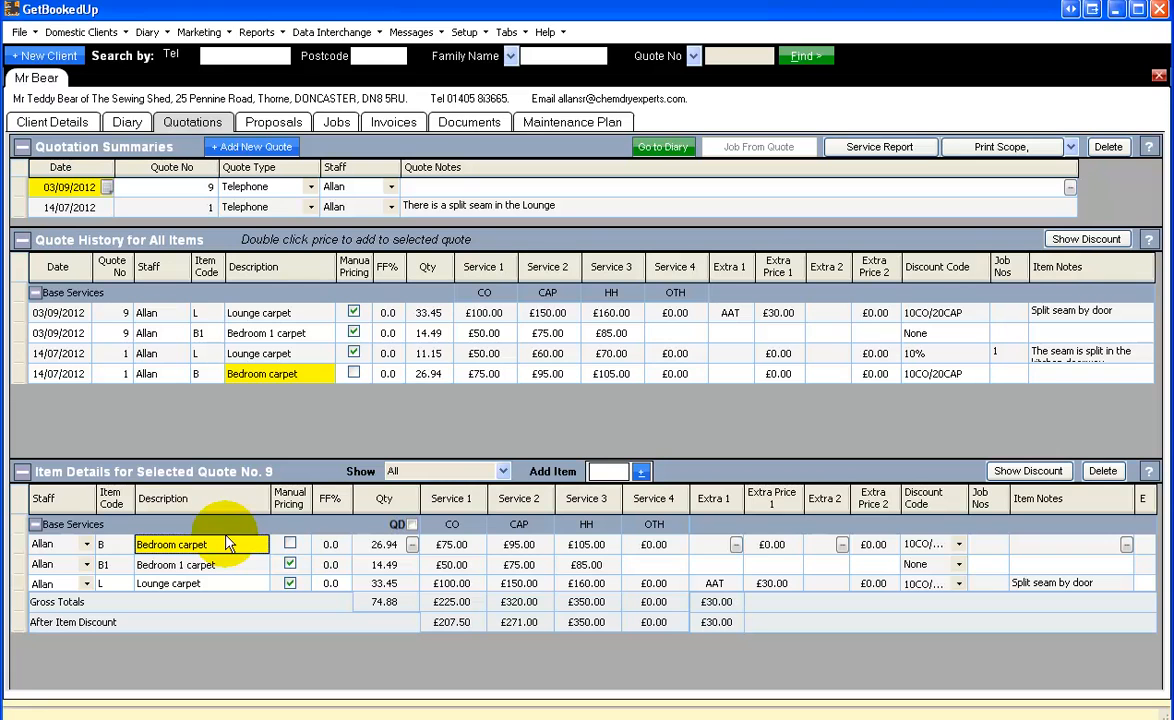
click(22, 241)
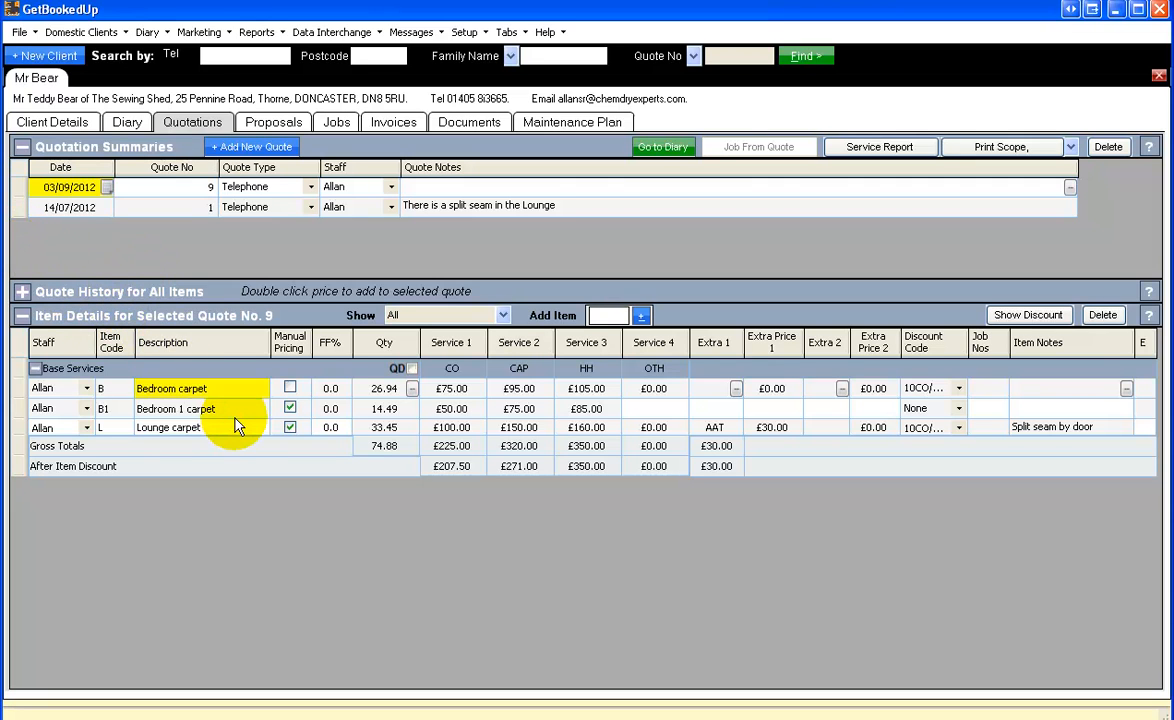
Step: Set the copied Bedroom carpet's CO service price to £90
click(466, 390)
click(472, 395)
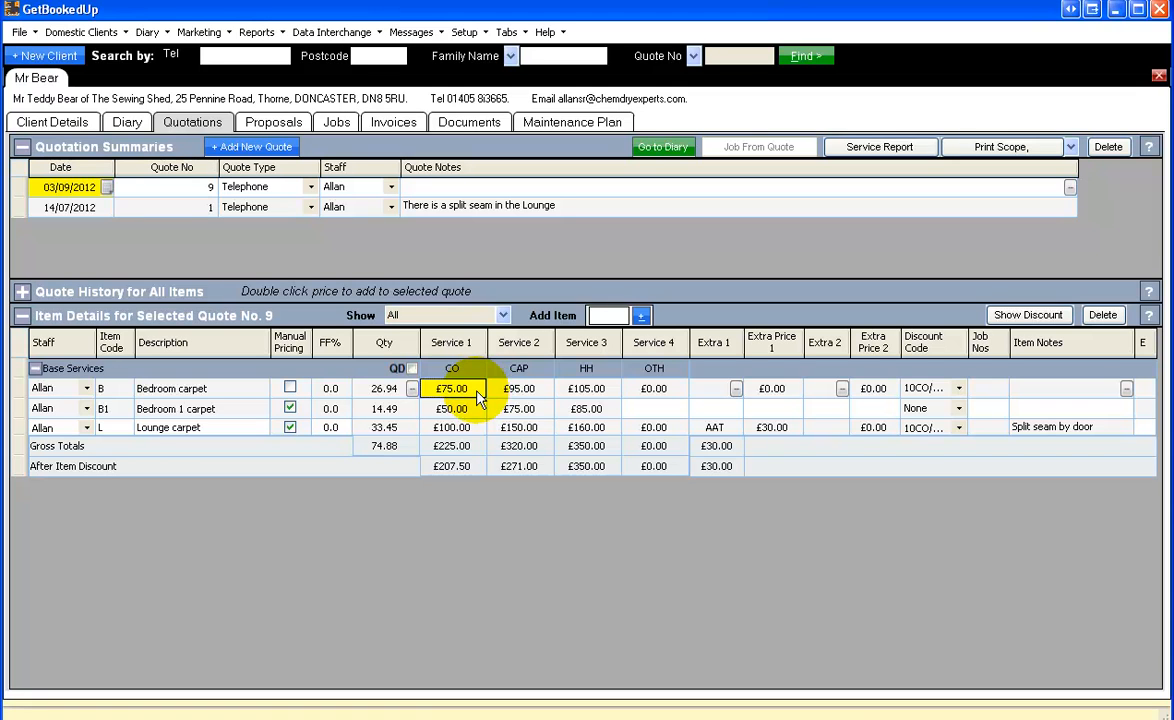
text(90)
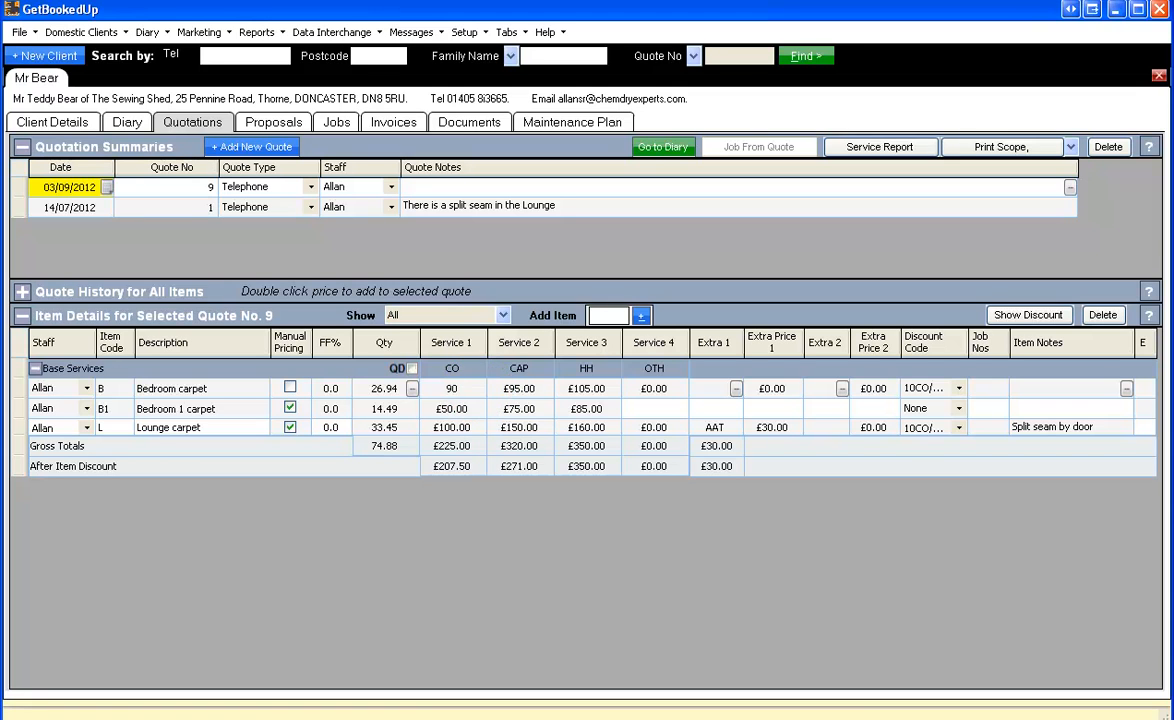
key(Tab)
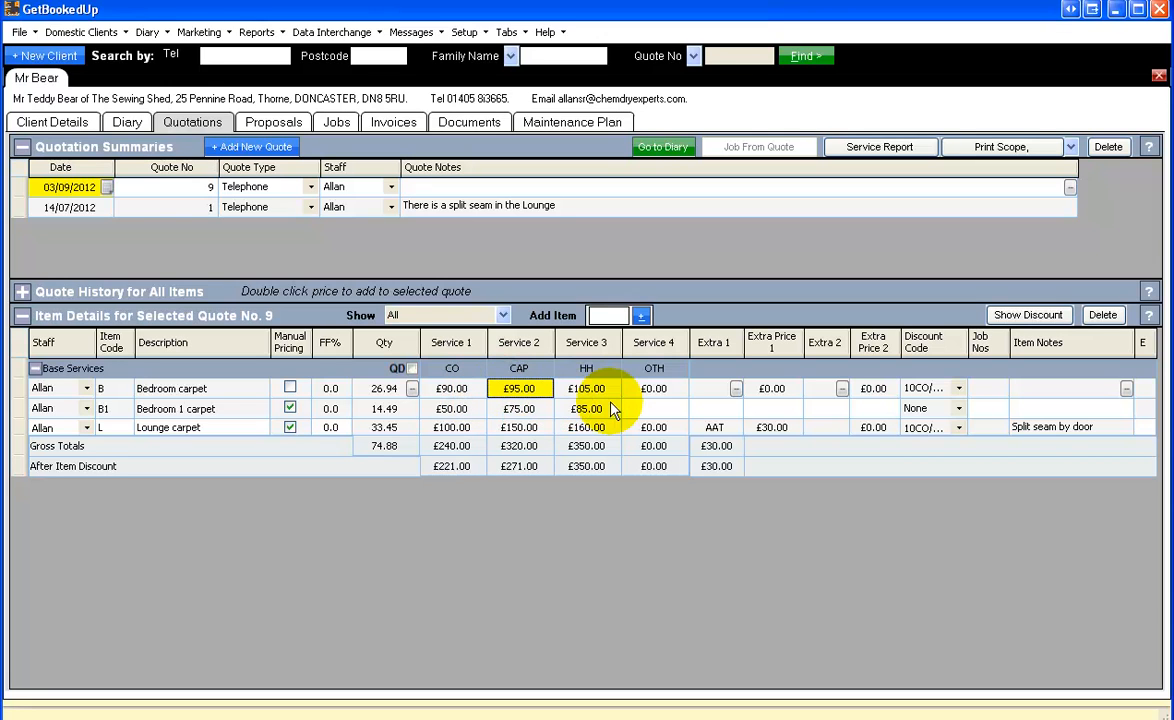
Step: Generate a Base Services report using Choose Landscape, showing CO, CAP, HH, Extra 1 and Item Discount but no Quantity
click(897, 148)
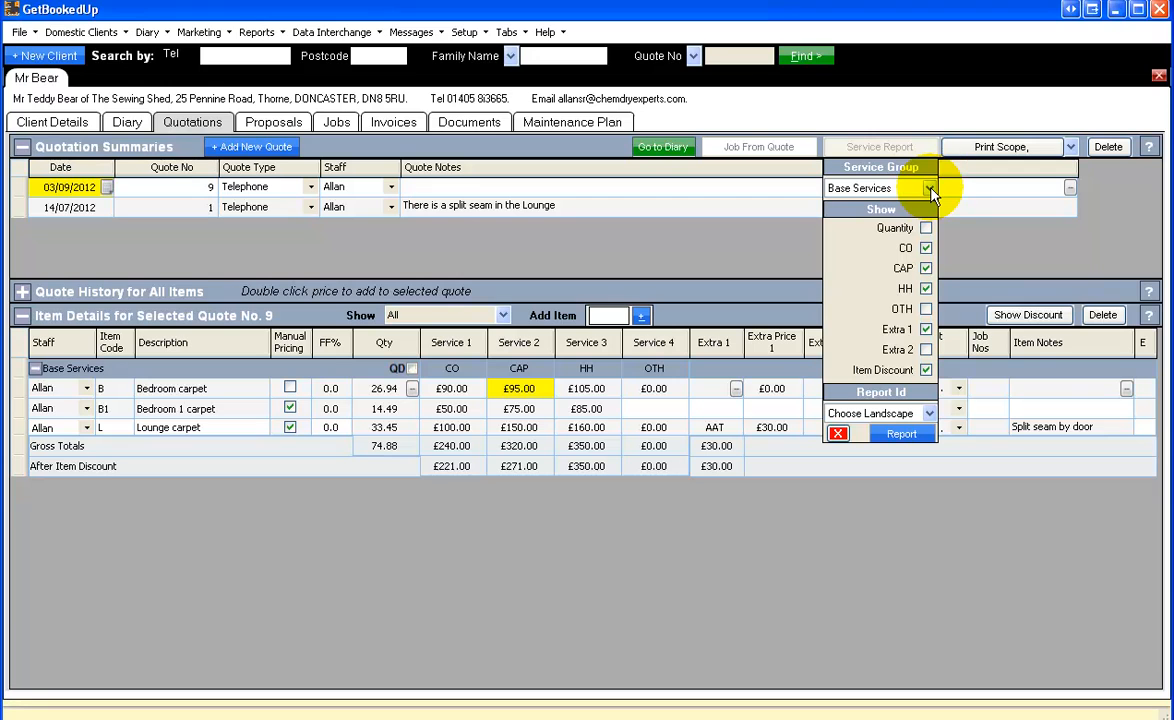
click(930, 189)
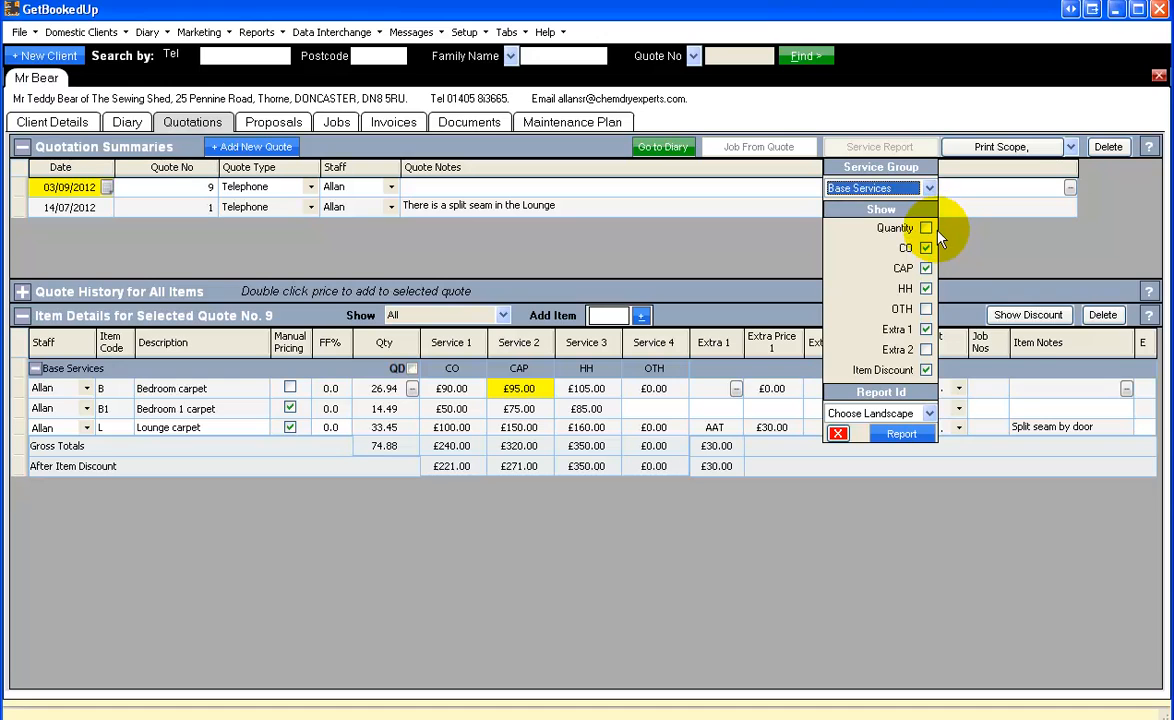
click(926, 229)
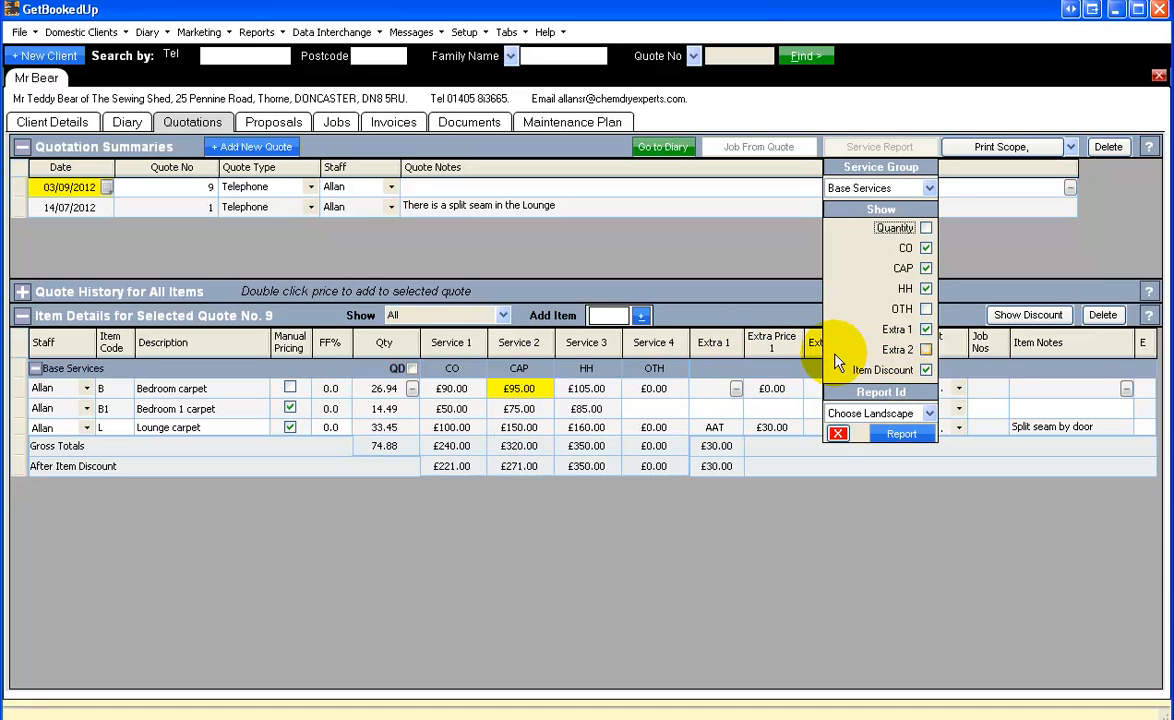
click(928, 410)
click(907, 431)
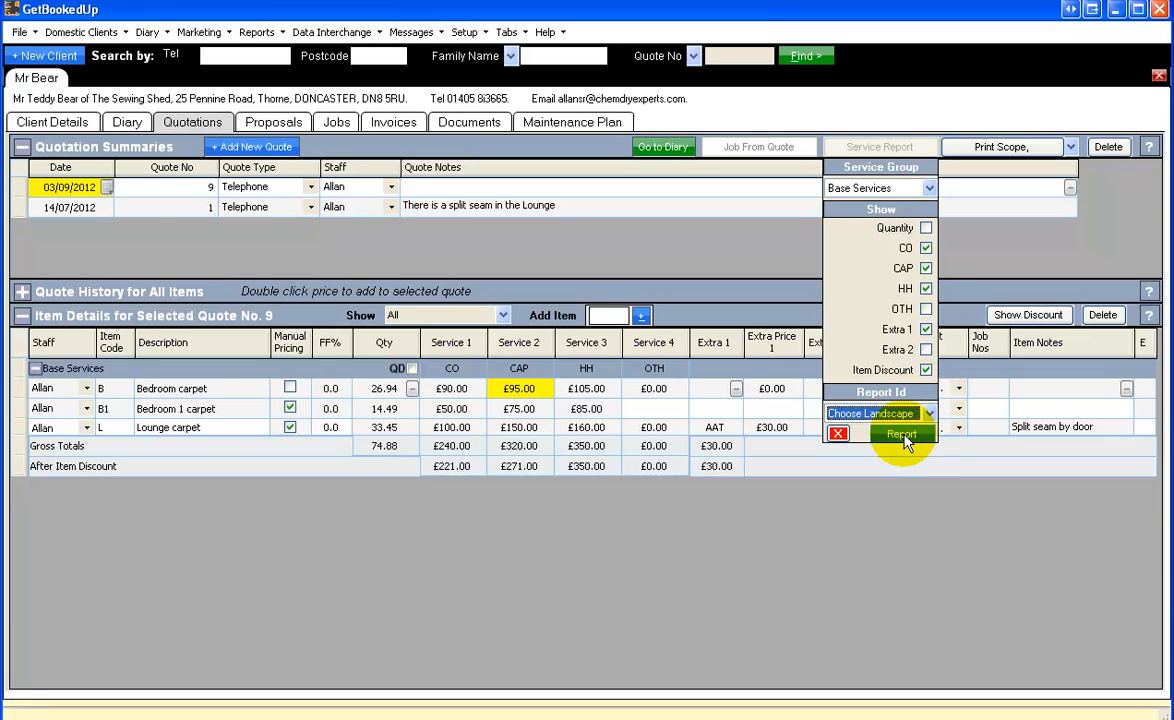
click(904, 438)
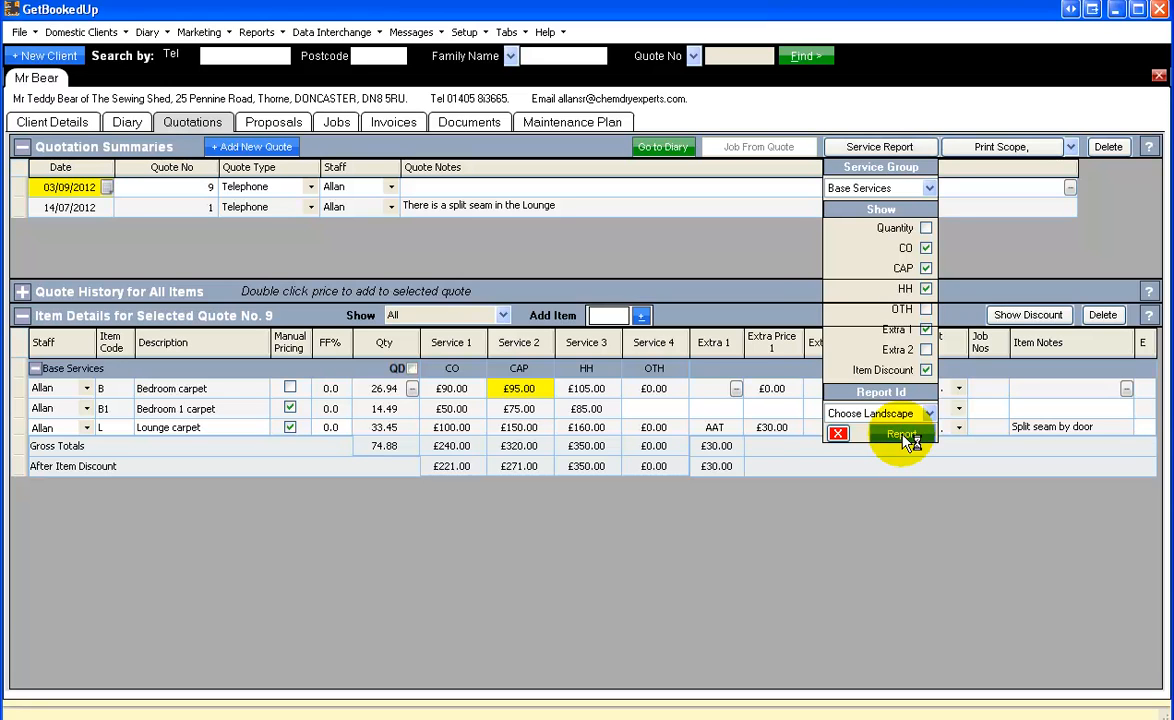
Step: Bring the whole quotation preview into view, examine its header, item prices and totals, and close it
click(741, 310)
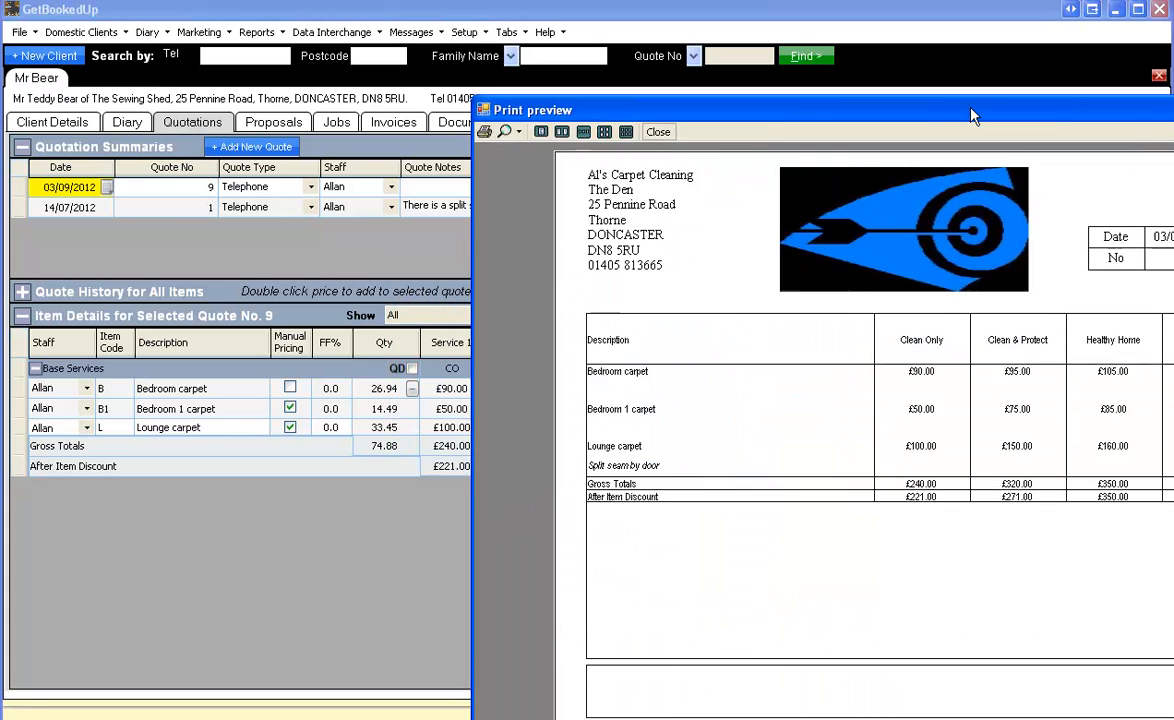
drag(890, 97, 522, 11)
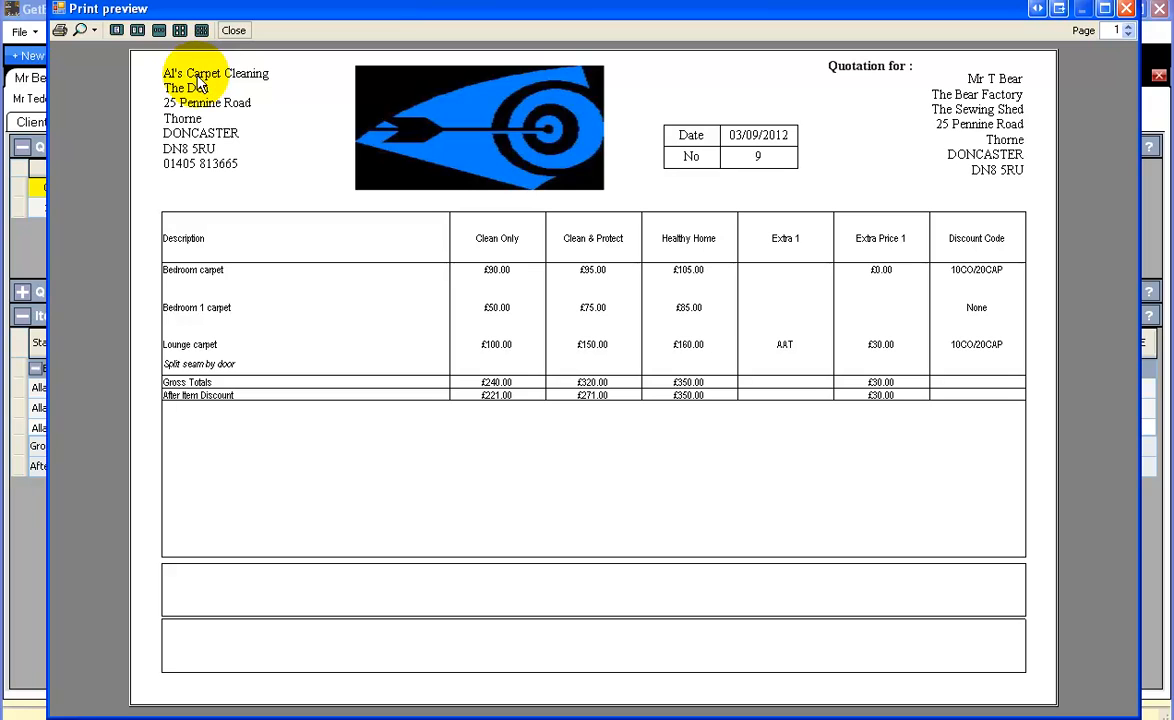
click(413, 140)
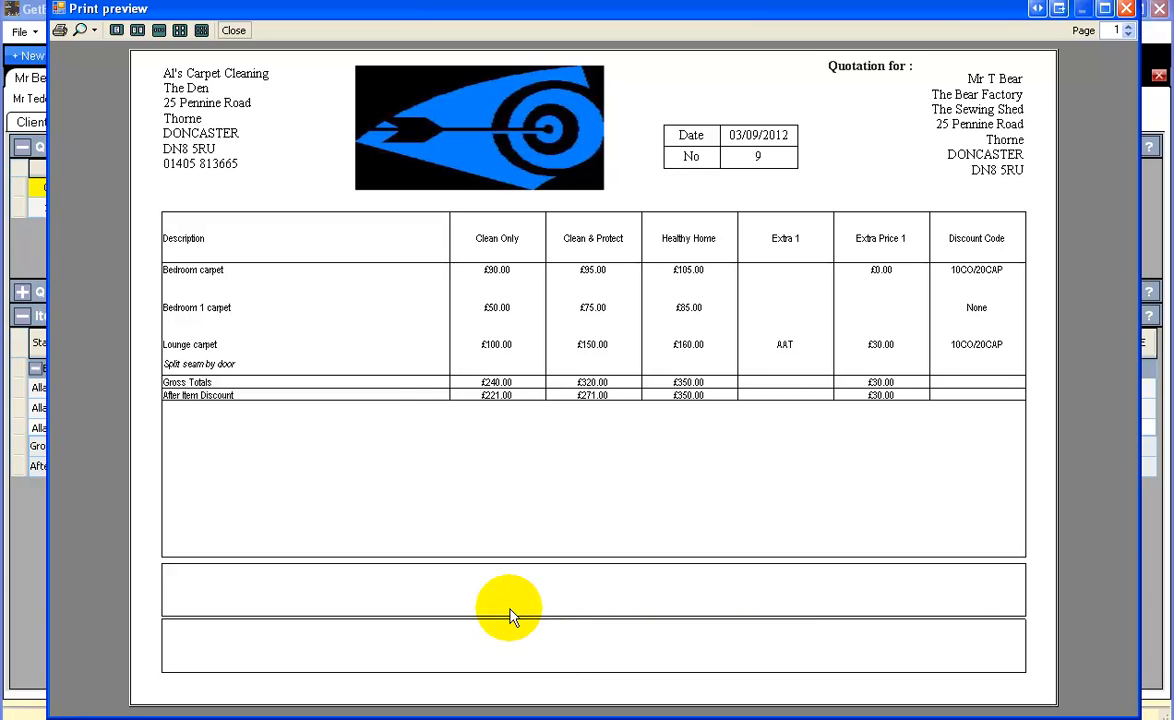
click(234, 31)
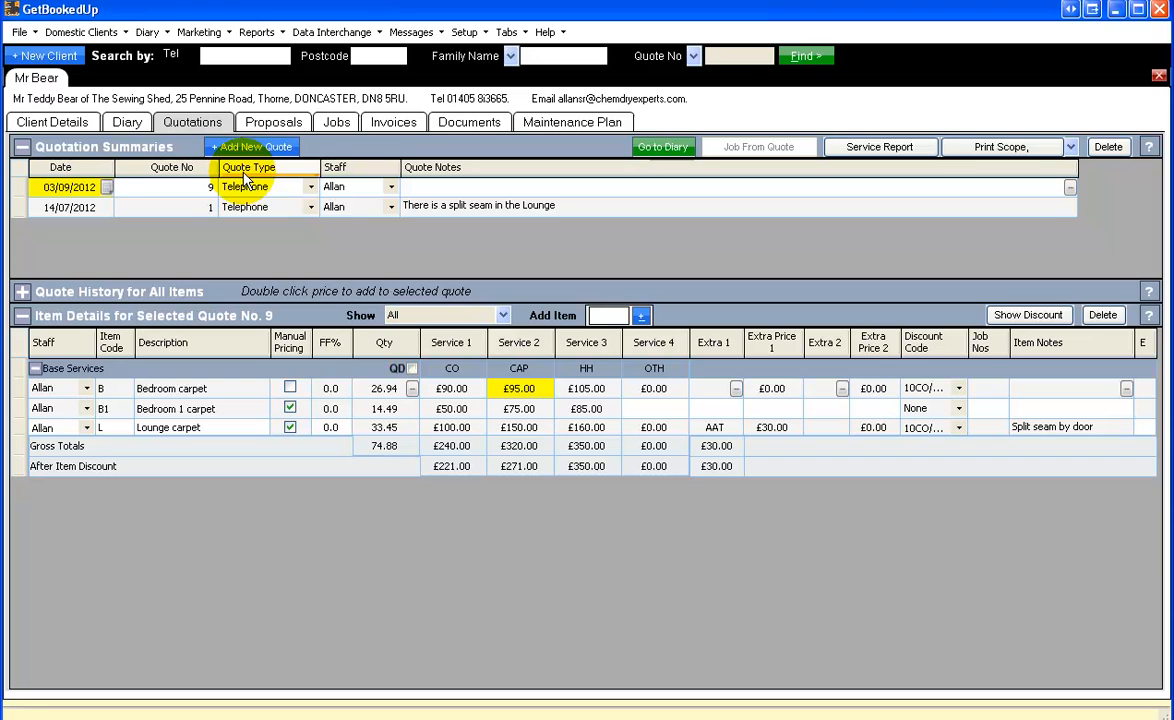
Step: Review the available quote types for the quotation dated 03/09/2012
click(311, 191)
click(311, 191)
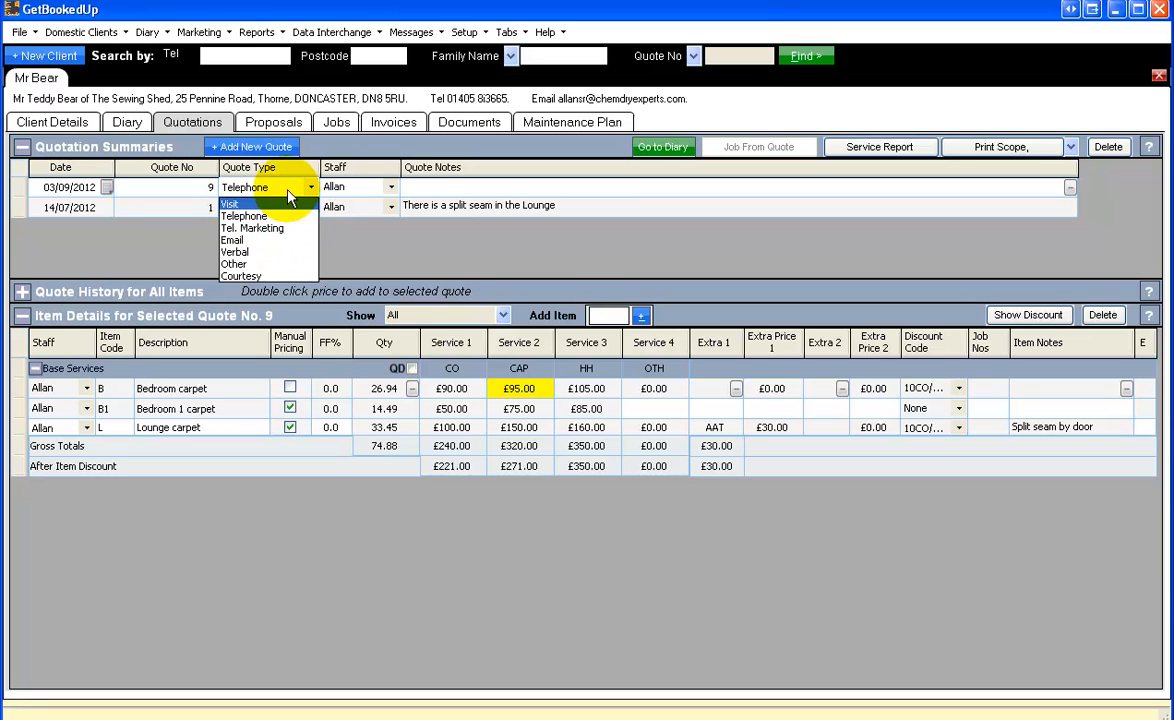
click(455, 190)
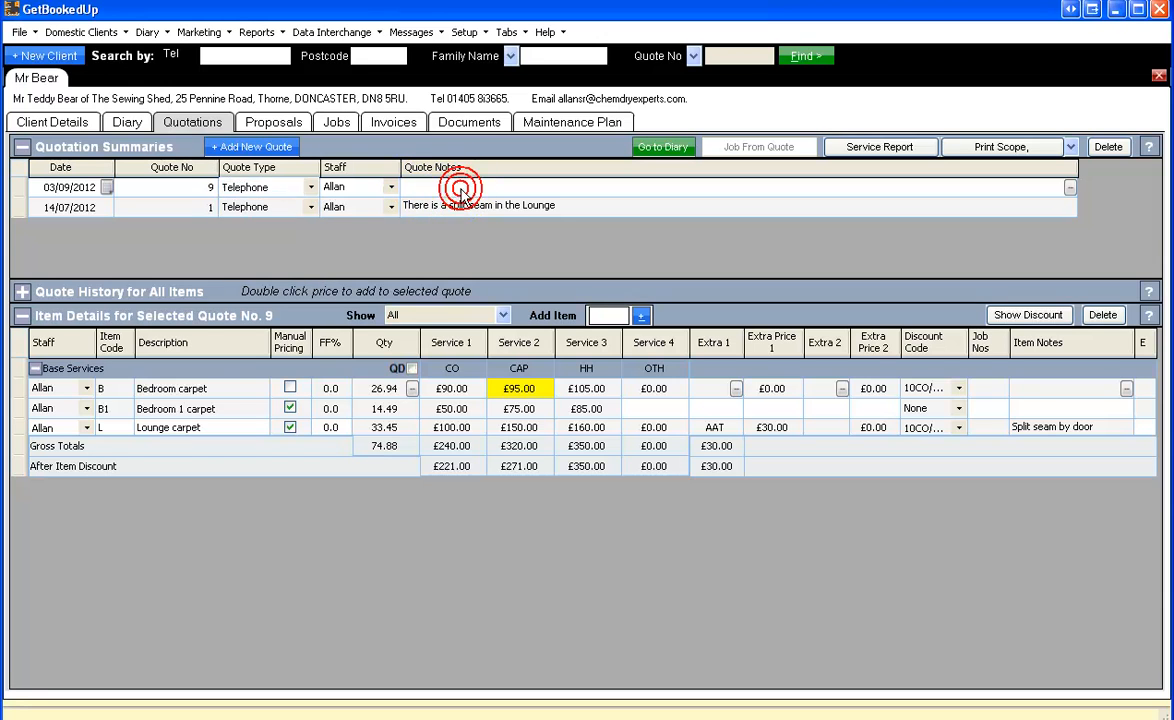
Step: Add the quote note "wthwthw" to the quotation dated 03/09/2012
click(1070, 187)
click(330, 282)
text(wthwthw)
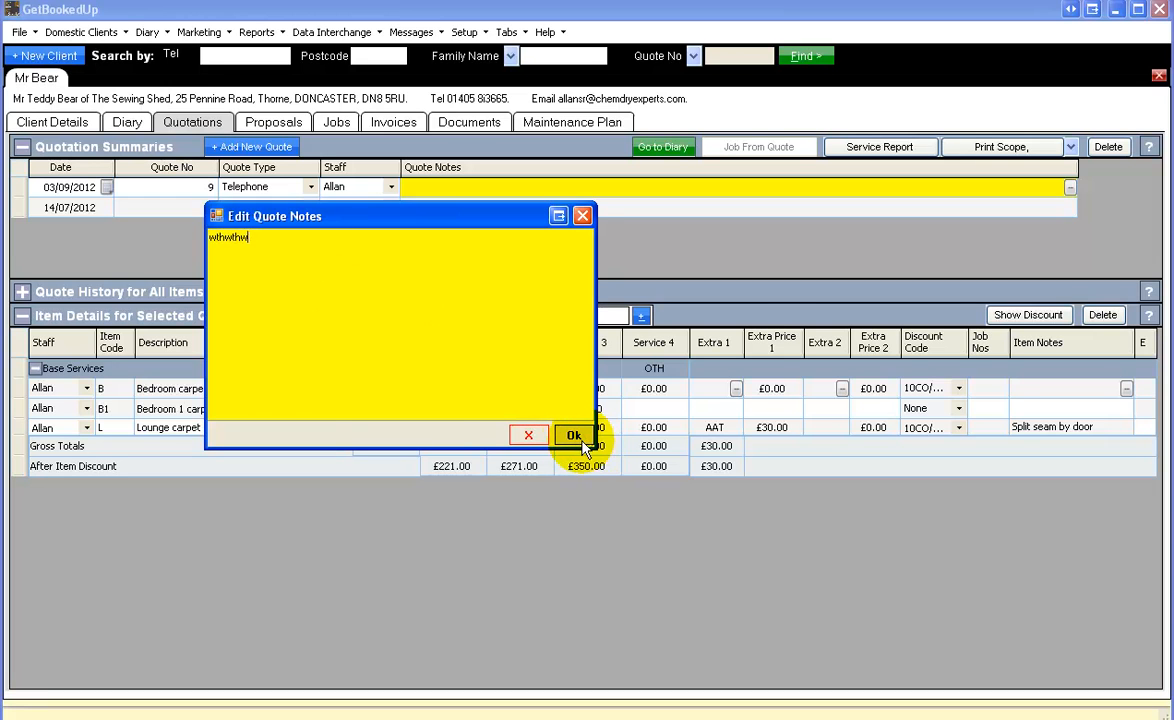
click(574, 436)
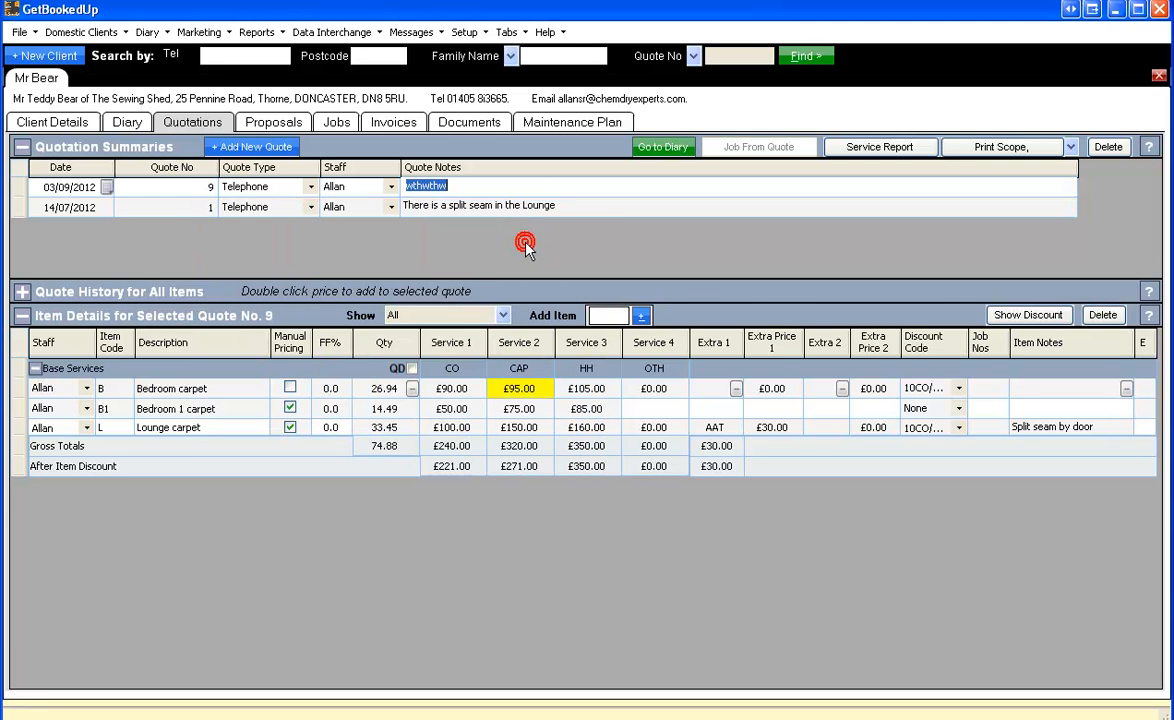